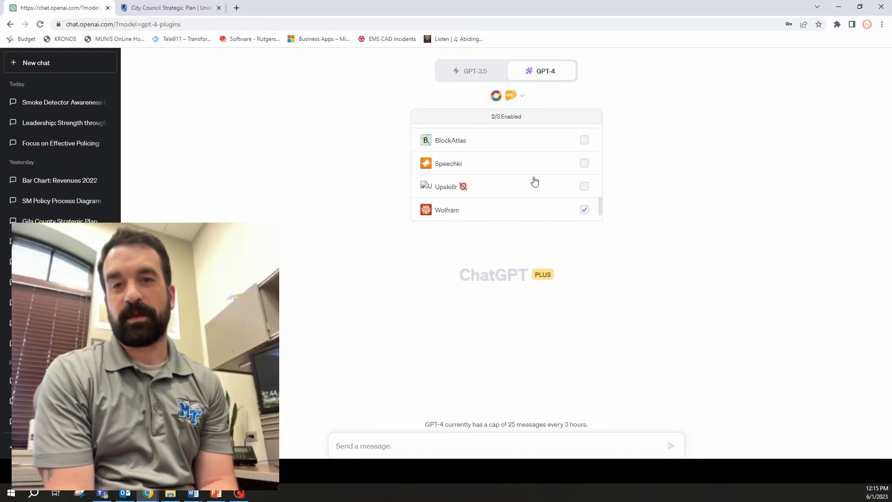
Step: Enable the WebPilot plugin in ChatGPT's plugin list
{"action": "scroll", "coordinate": [534, 181], "scroll_direction": "up", "scroll_amount": 3}
{"action": "left_click", "coordinate": [584, 140]}
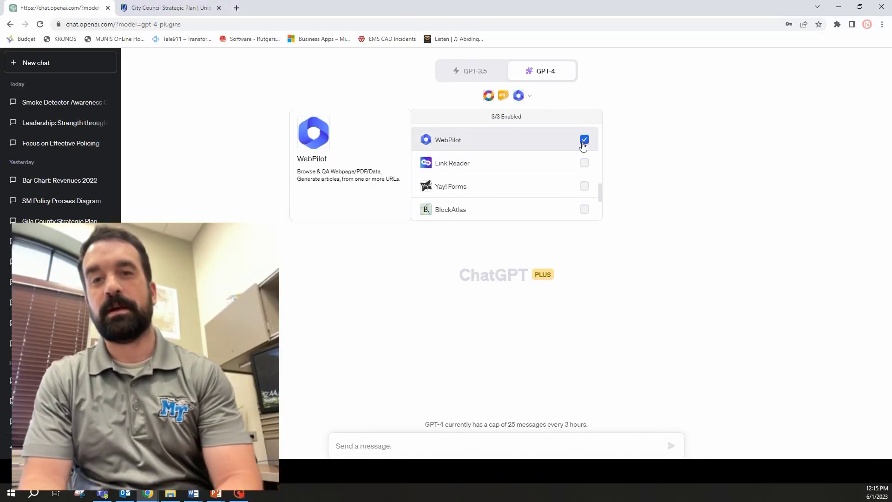
{"action": "left_click", "coordinate": [363, 274]}
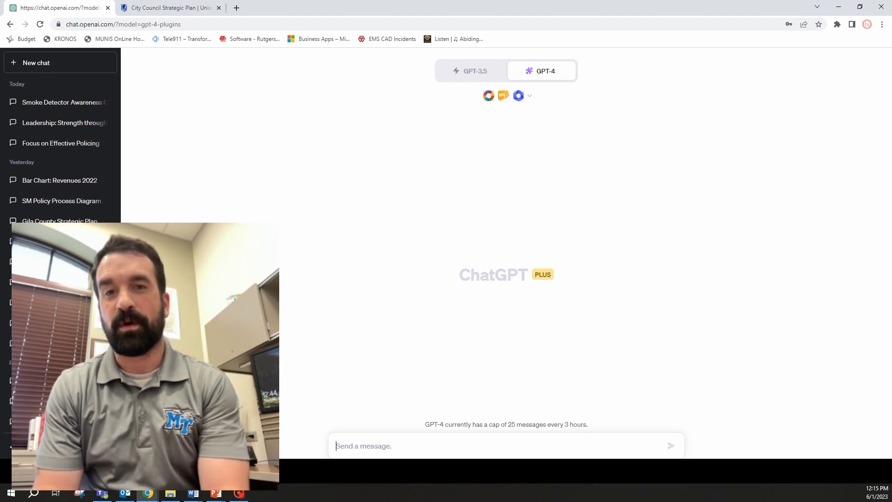
Step: Write 'summarize this pdf' followed by the copied Union City strategic plan PDF link
{"action": "type", "text": "summarize this pdf"}
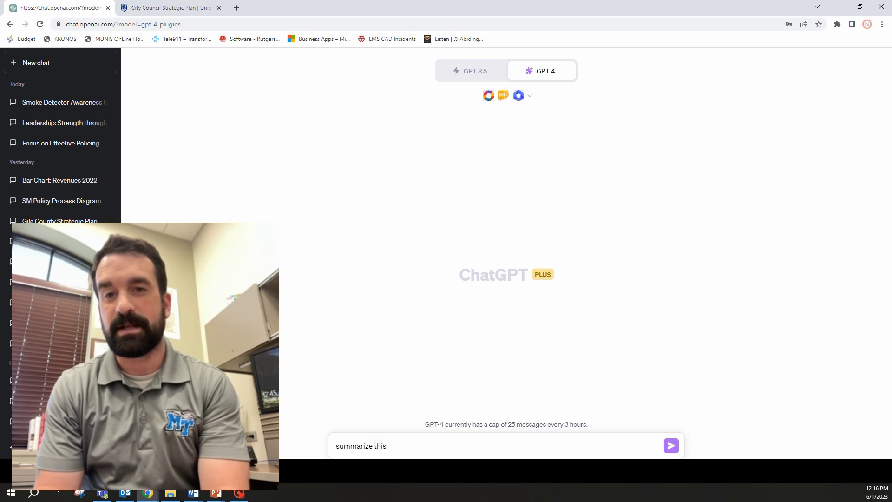
{"action": "left_click", "coordinate": [170, 7]}
{"action": "right_click", "coordinate": [427, 296]}
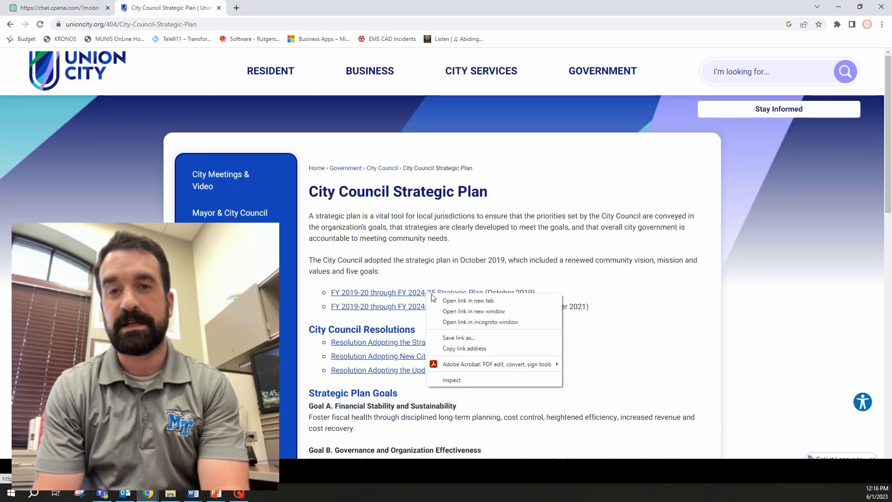
{"action": "left_click", "coordinate": [458, 348]}
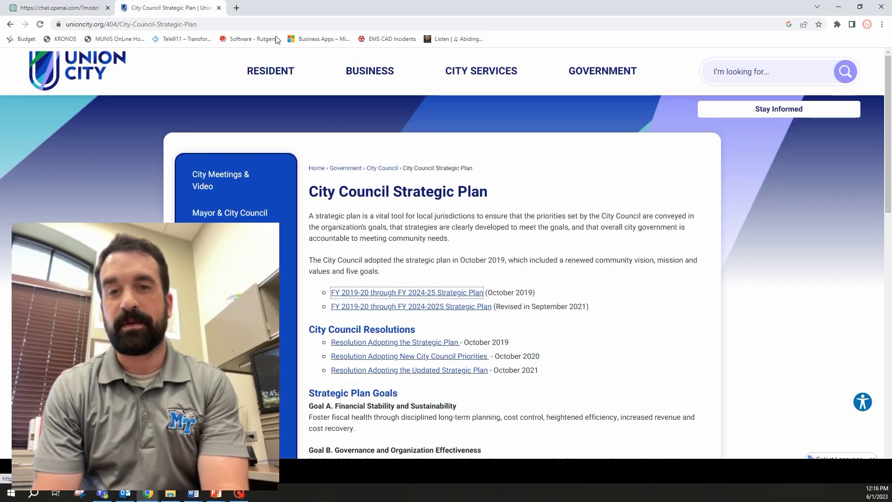
{"action": "left_click", "coordinate": [66, 7]}
{"action": "left_click", "coordinate": [443, 442]}
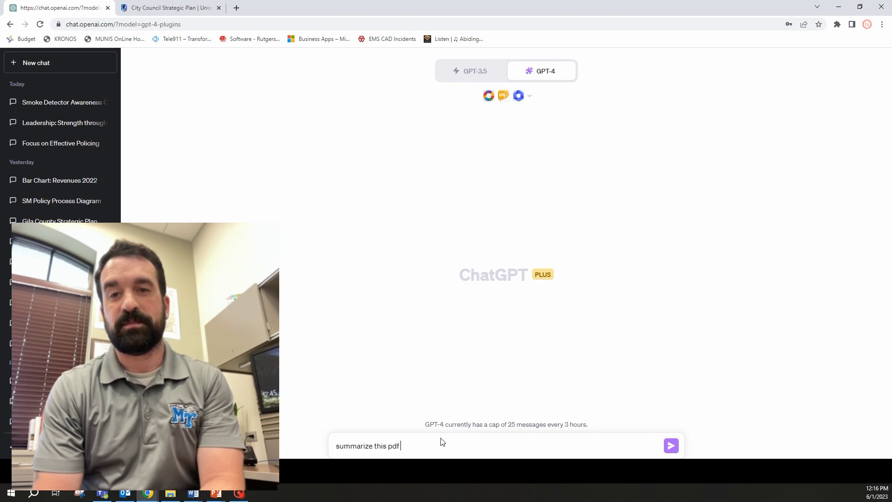
{"action": "key", "text": "ctrl+v"}
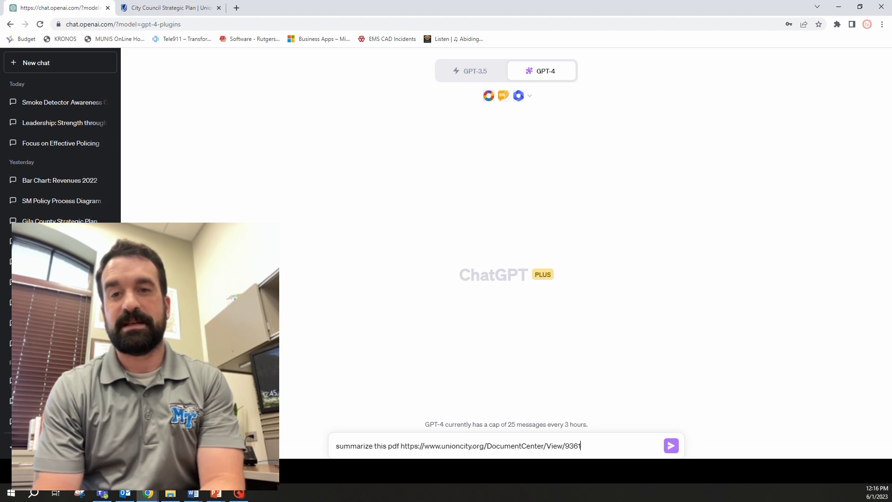
Step: Send the summary request and receive AskYourPDF's instructions to upload the document
{"action": "left_click", "coordinate": [672, 445]}
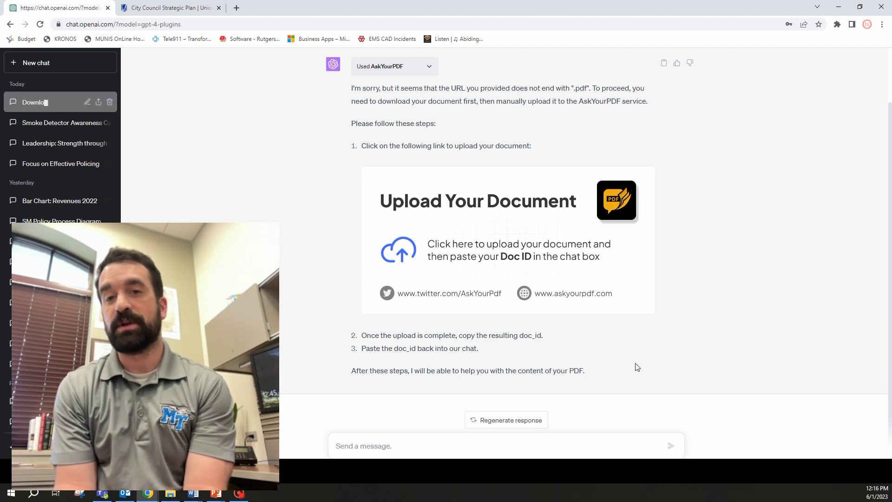
Step: Open the FY 2019-20 through FY 2024-25 Strategic Plan PDF, then return to ChatGPT
{"action": "left_click", "coordinate": [169, 8]}
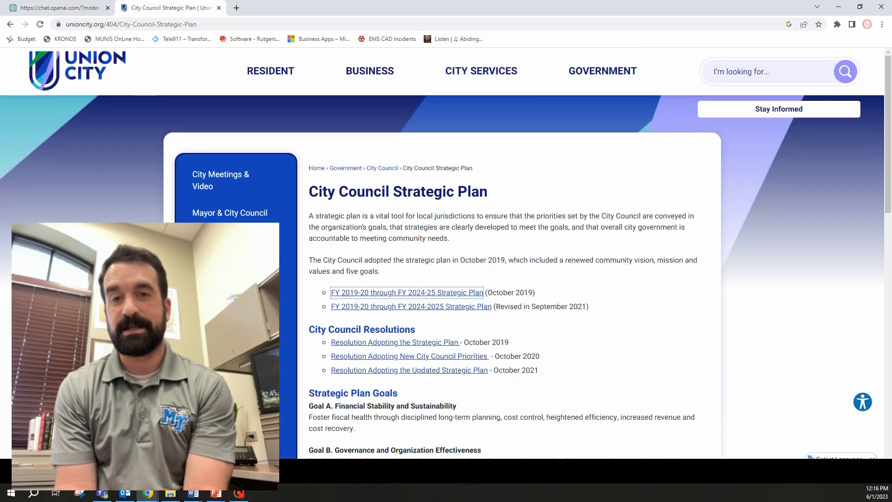
{"action": "left_click", "coordinate": [426, 292]}
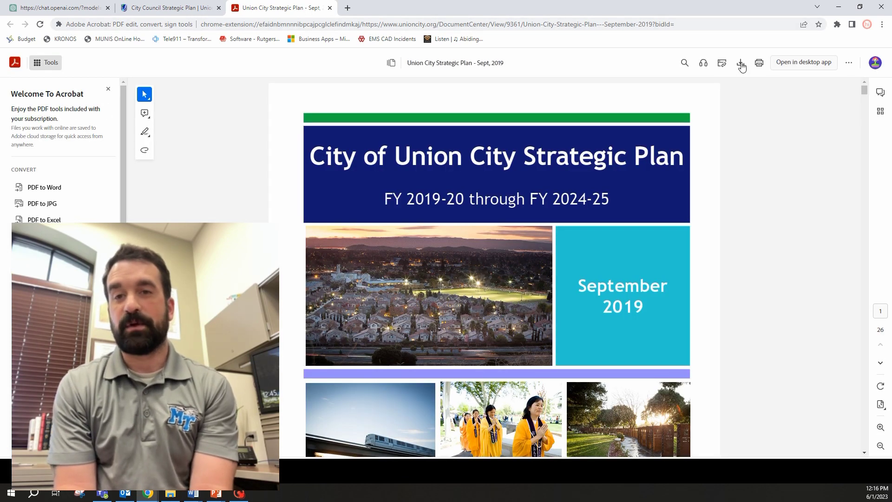
{"action": "left_click", "coordinate": [173, 7]}
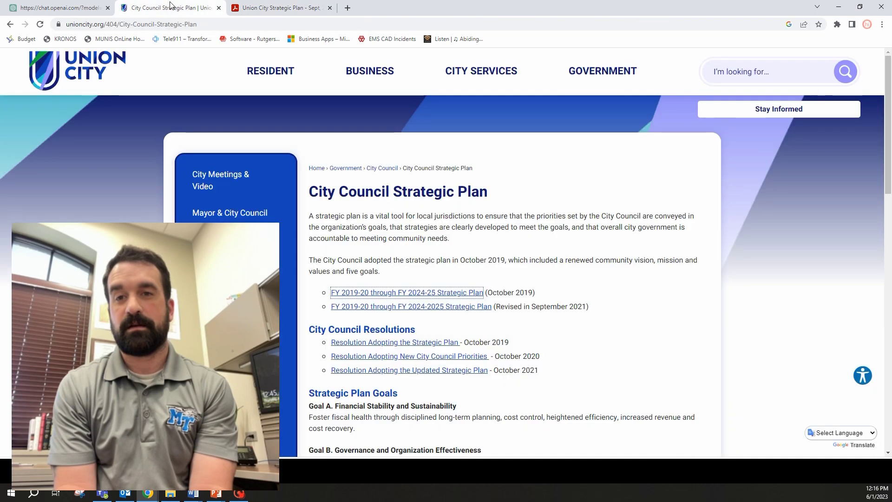
{"action": "left_click", "coordinate": [40, 8]}
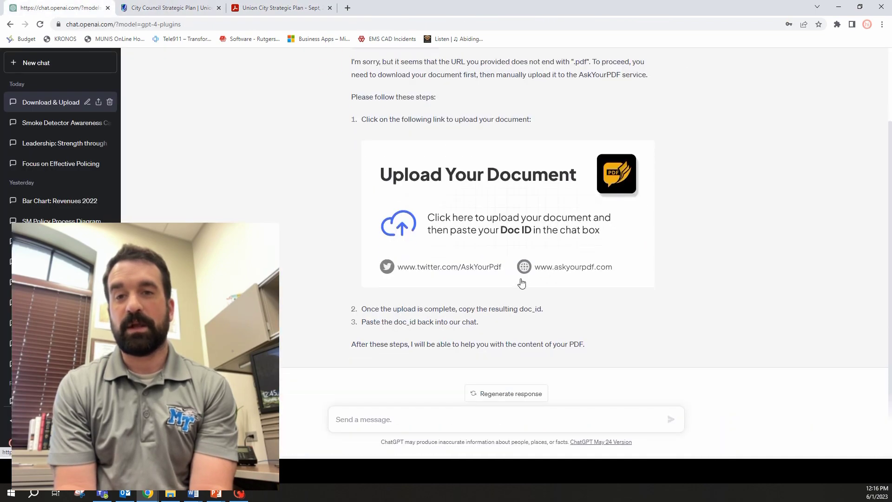
Step: Upload the Union City Strategic Plan - Sept, 2019 PDF to AskYourPDF and copy its doc_id
{"action": "left_click", "coordinate": [532, 217]}
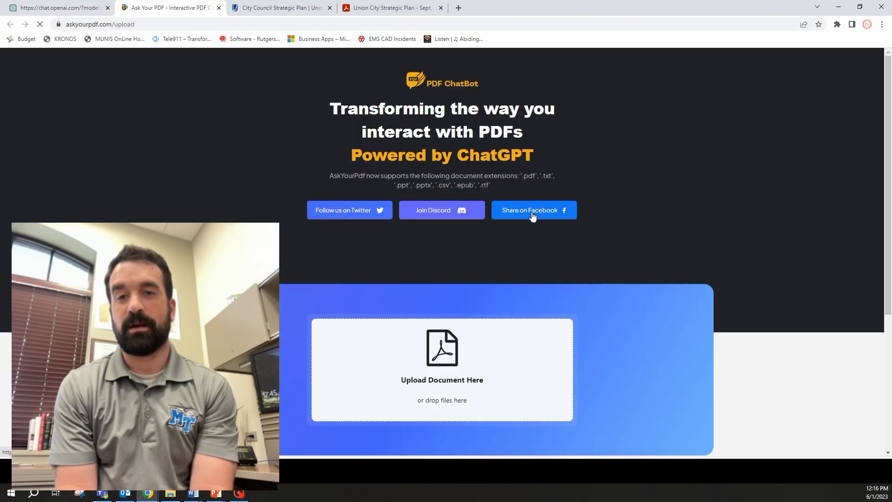
{"action": "left_click", "coordinate": [466, 386]}
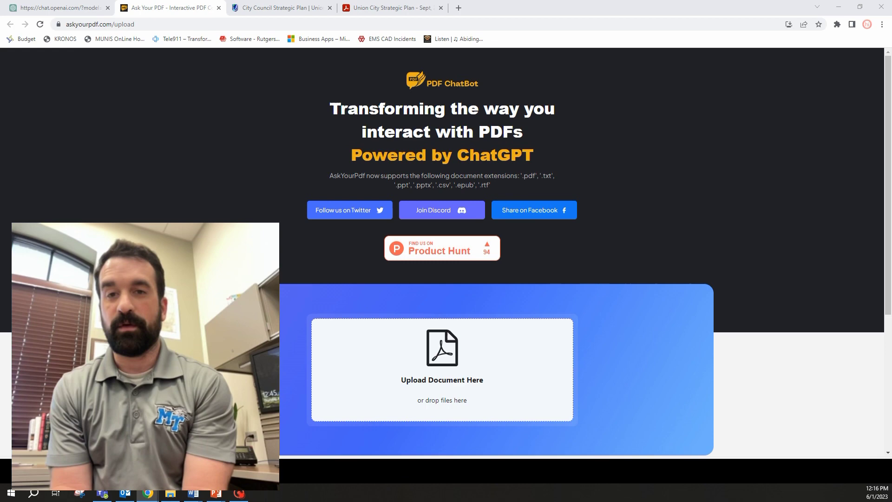
{"action": "key", "text": "Return"}
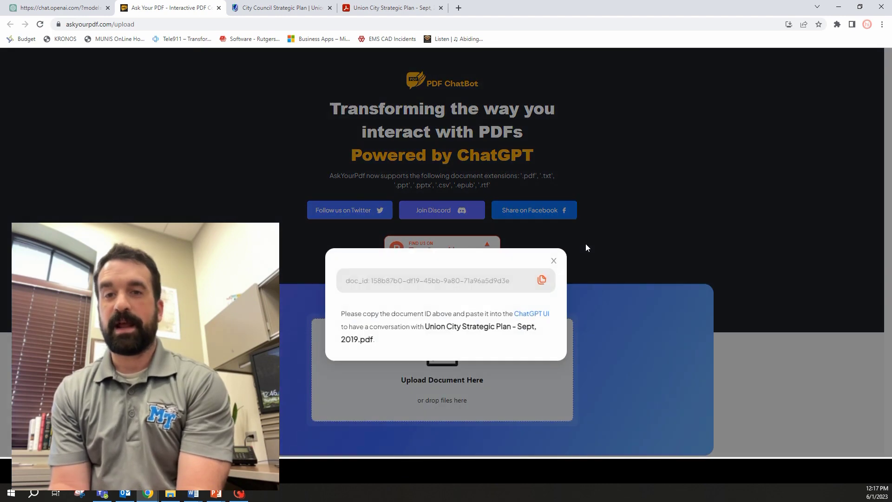
{"action": "left_click", "coordinate": [542, 281]}
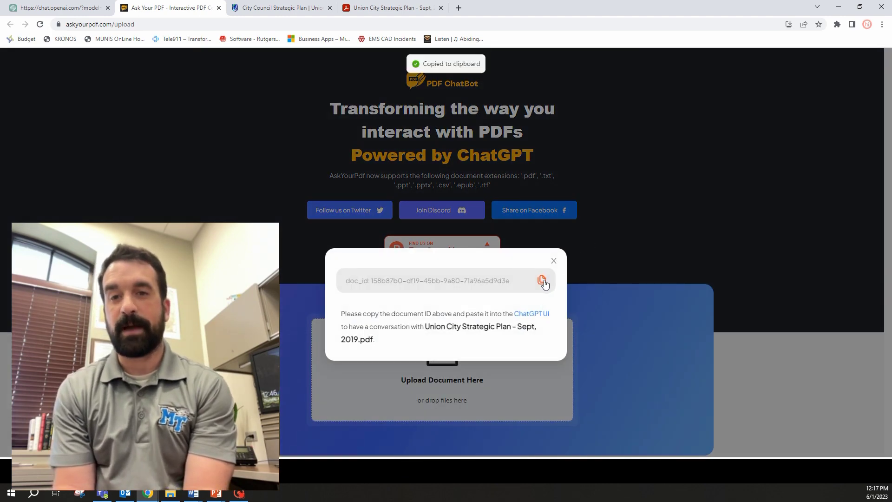
Step: Paste the doc_id into ChatGPT and send it to get the plan's 14 main sections
{"action": "left_click", "coordinate": [53, 5]}
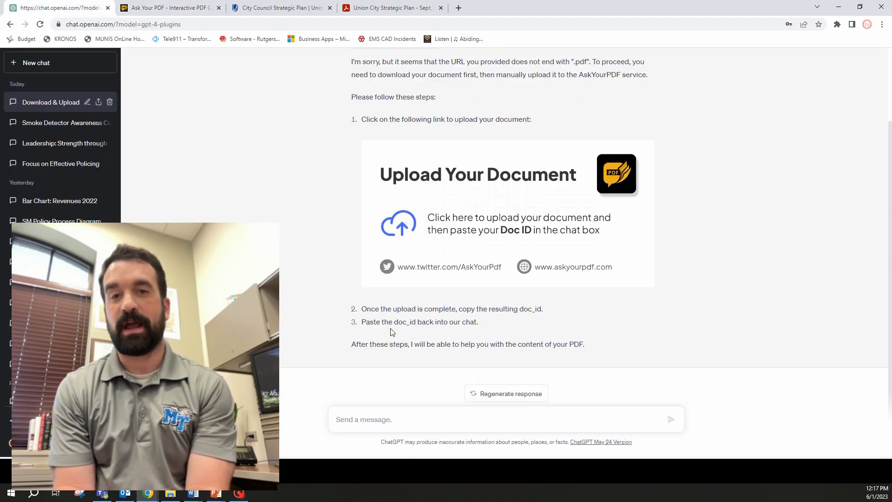
{"action": "right_click", "coordinate": [384, 414]}
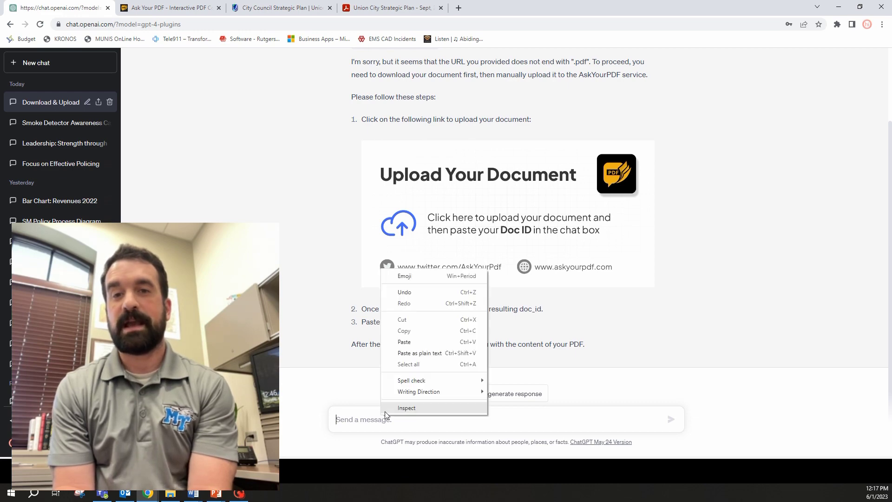
{"action": "left_click", "coordinate": [410, 342]}
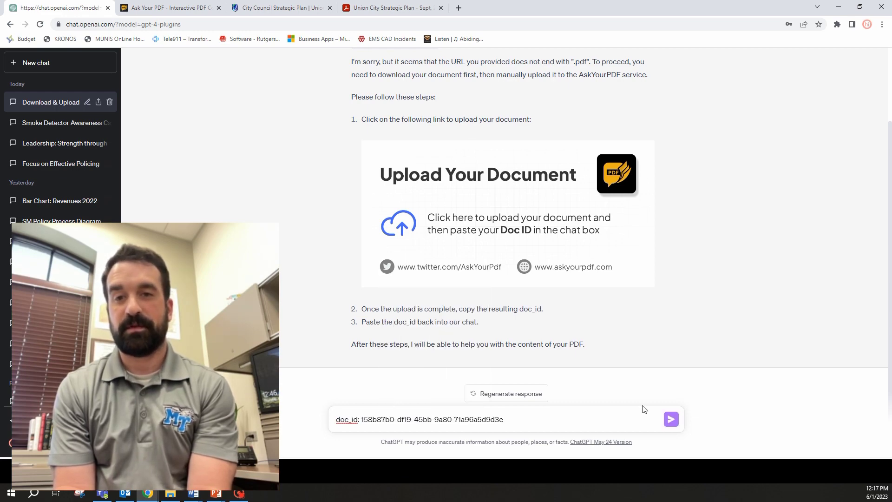
{"action": "left_click", "coordinate": [671, 419]}
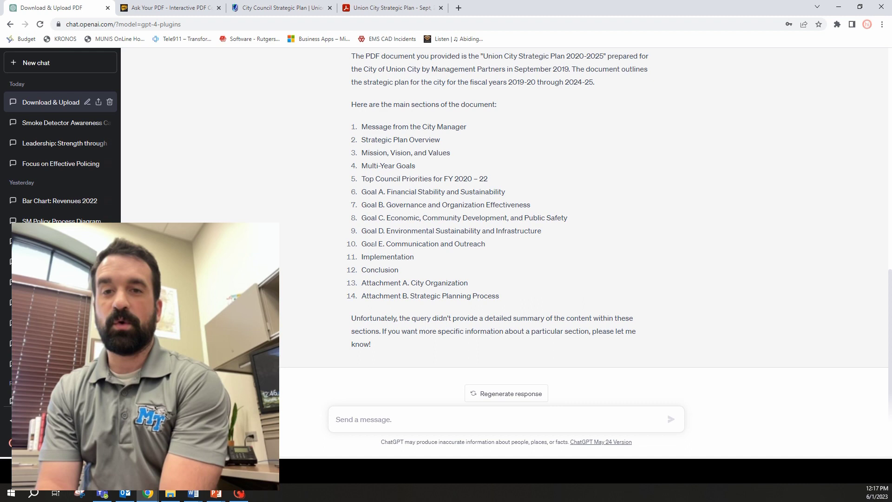
Step: Send the follow-up 'provide more details on each of the Goals'
{"action": "left_click", "coordinate": [402, 418]}
{"action": "type", "text": "prov"}
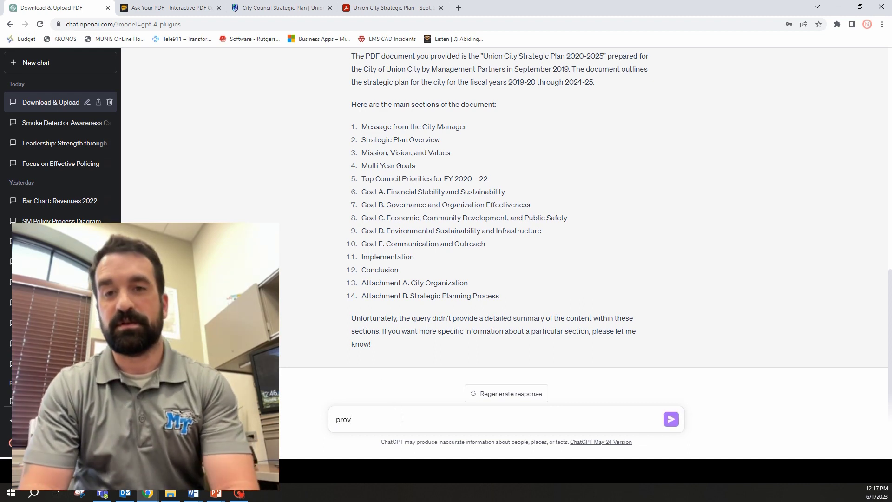
{"action": "type", "text": "ide more de"}
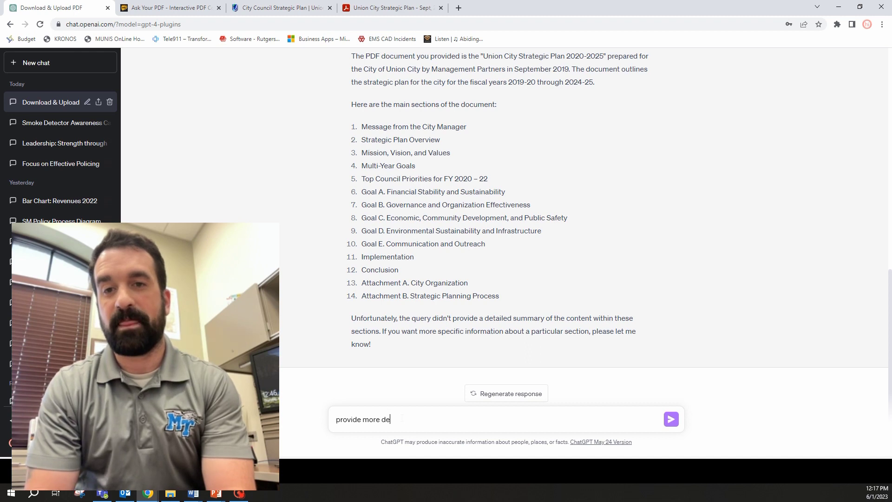
{"action": "type", "text": "tails on each"}
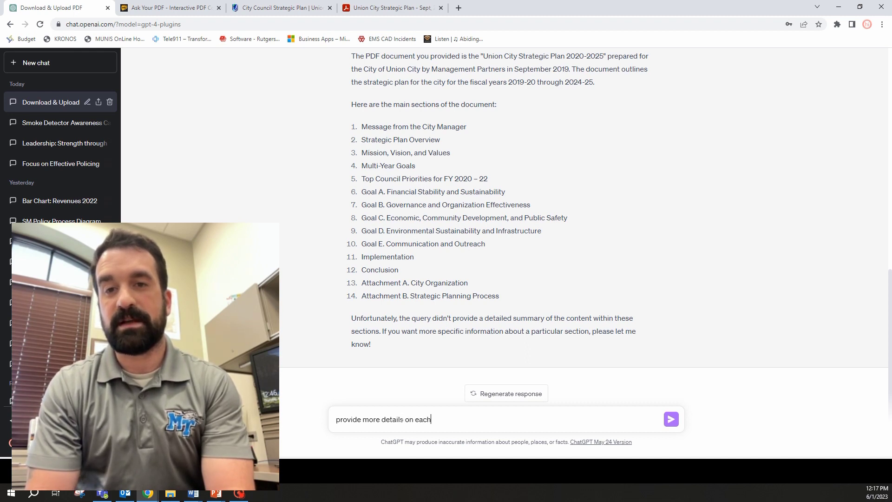
{"action": "type", "text": " of the Goals"}
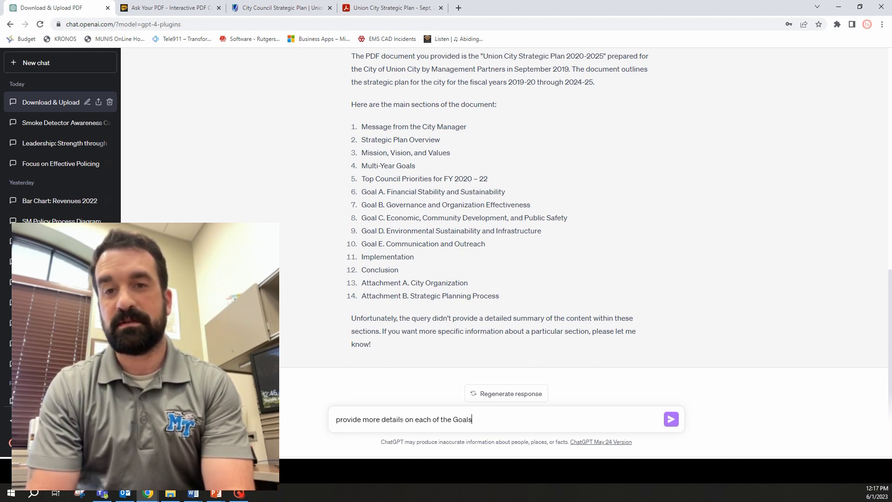
{"action": "key", "text": "Return"}
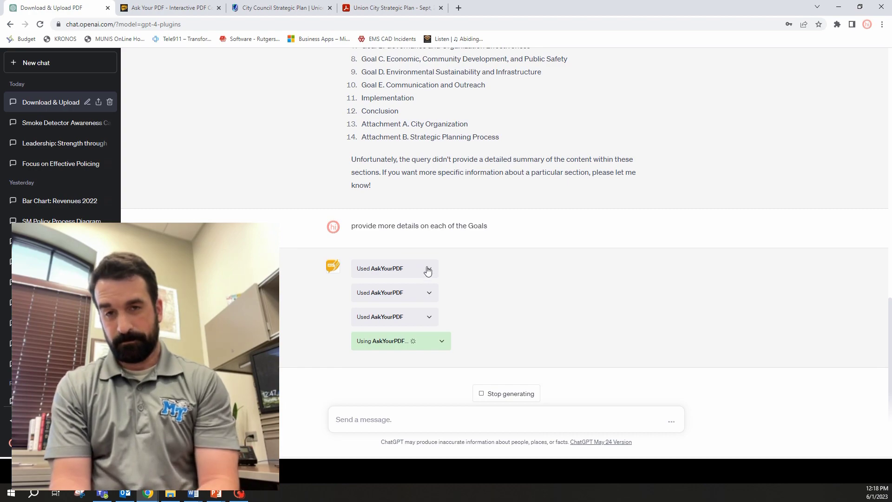
Step: Inspect the raw AskYourPDF output and read the finished details for Goals A through E
{"action": "left_click", "coordinate": [427, 270]}
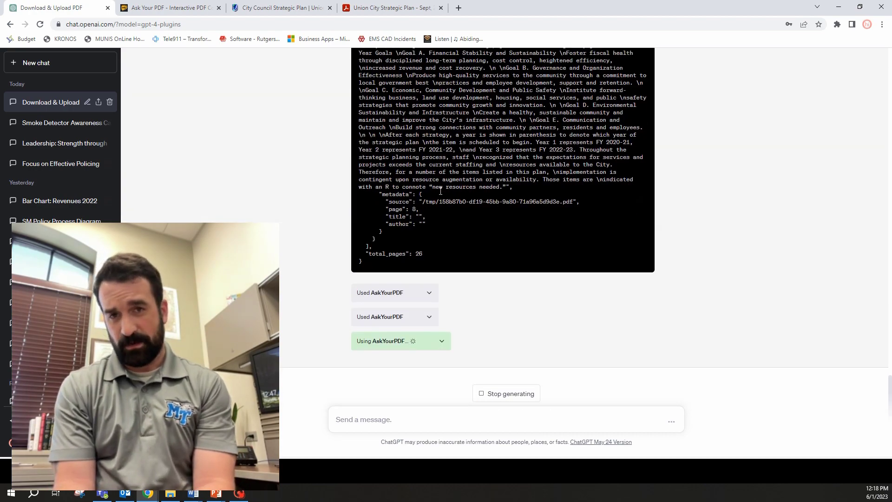
{"action": "scroll", "coordinate": [440, 191], "scroll_direction": "up", "scroll_amount": 7}
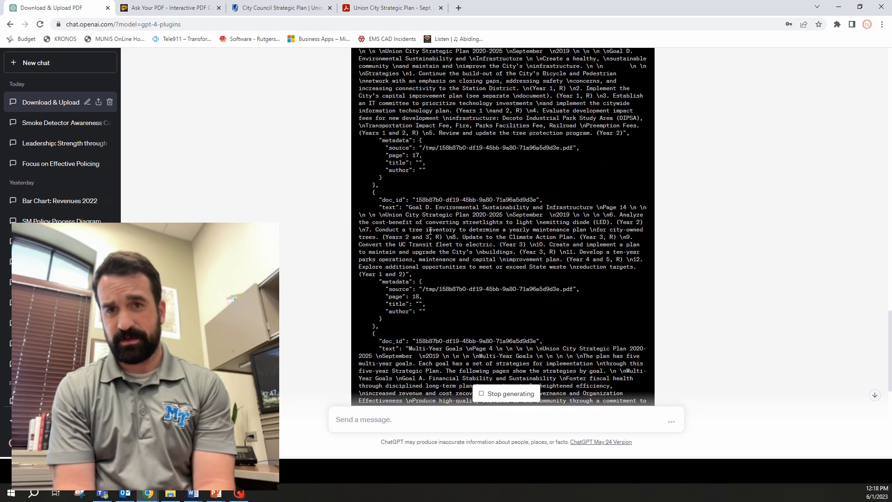
{"action": "scroll", "coordinate": [430, 230], "scroll_direction": "up", "scroll_amount": 10}
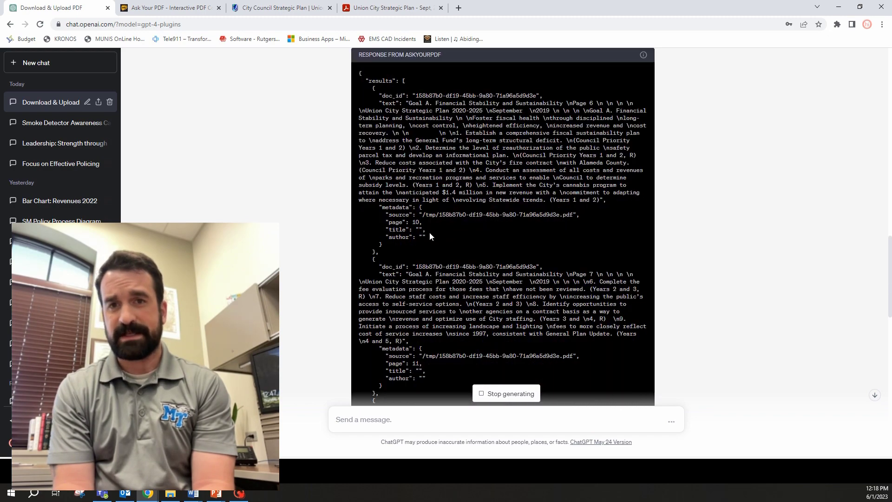
{"action": "scroll", "coordinate": [431, 228], "scroll_direction": "down", "scroll_amount": 4}
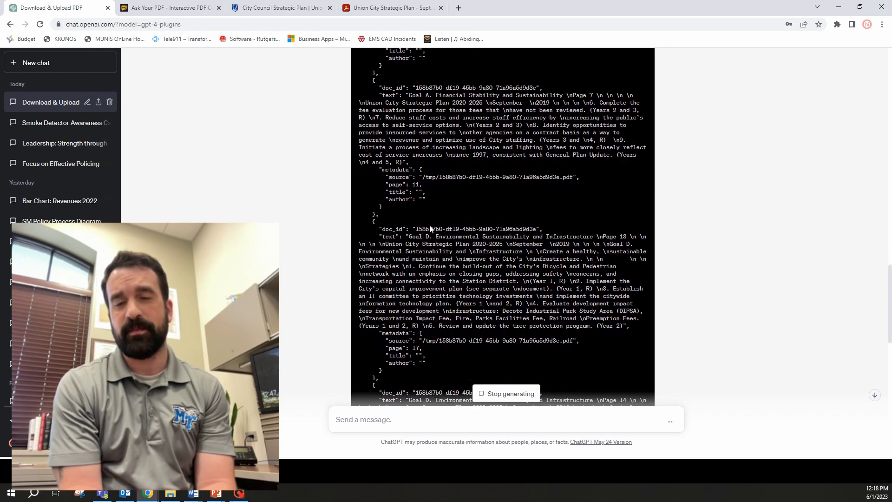
{"action": "scroll", "coordinate": [438, 252], "scroll_direction": "down", "scroll_amount": 4}
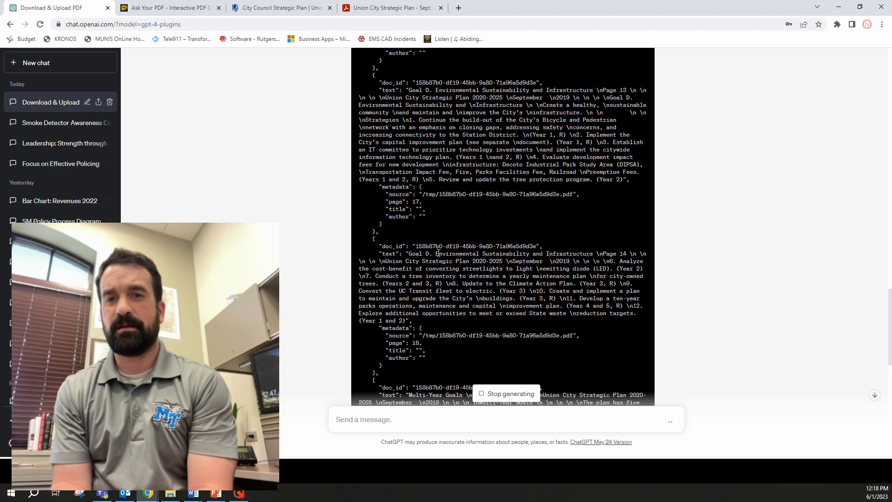
{"action": "scroll", "coordinate": [438, 253], "scroll_direction": "down", "scroll_amount": 3}
{"action": "scroll", "coordinate": [438, 252], "scroll_direction": "down", "scroll_amount": 4}
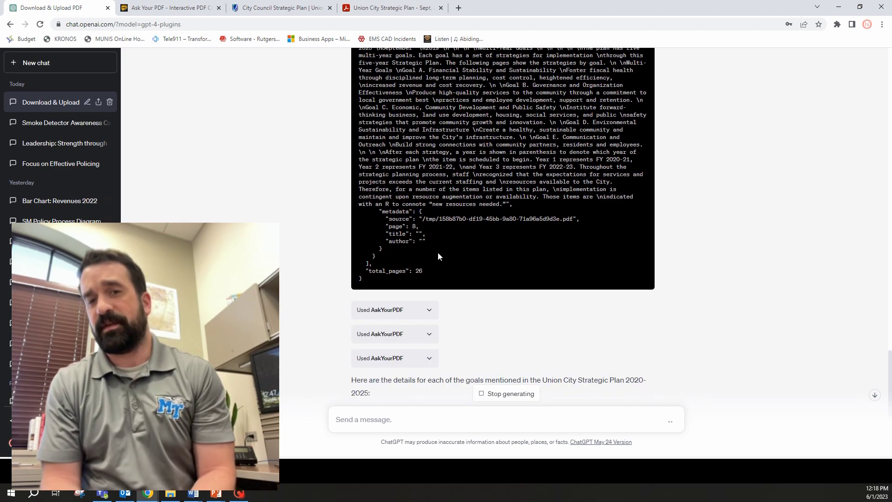
{"action": "scroll", "coordinate": [438, 253], "scroll_direction": "down", "scroll_amount": 3}
{"action": "scroll", "coordinate": [438, 254], "scroll_direction": "down", "scroll_amount": 2}
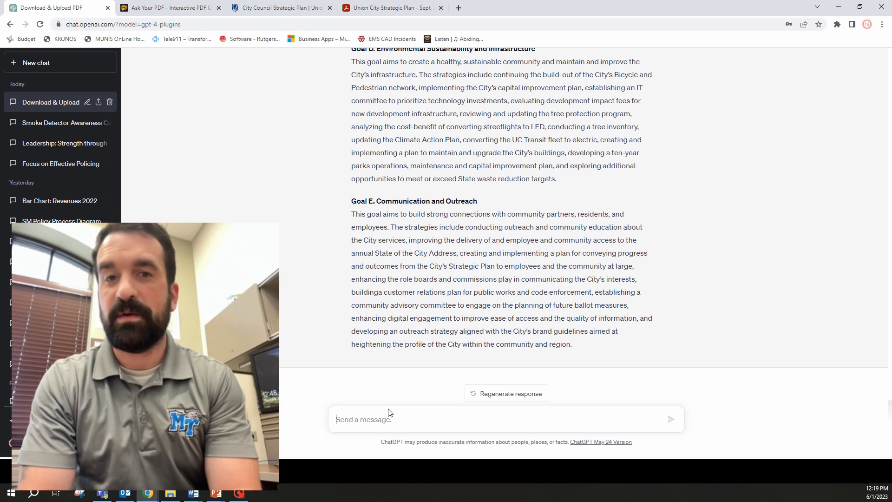
Step: Send 'Thanks! Now i want you to expand and create new goals for Union City for 2025-2030'
{"action": "type", "text": "Thanks! No"}
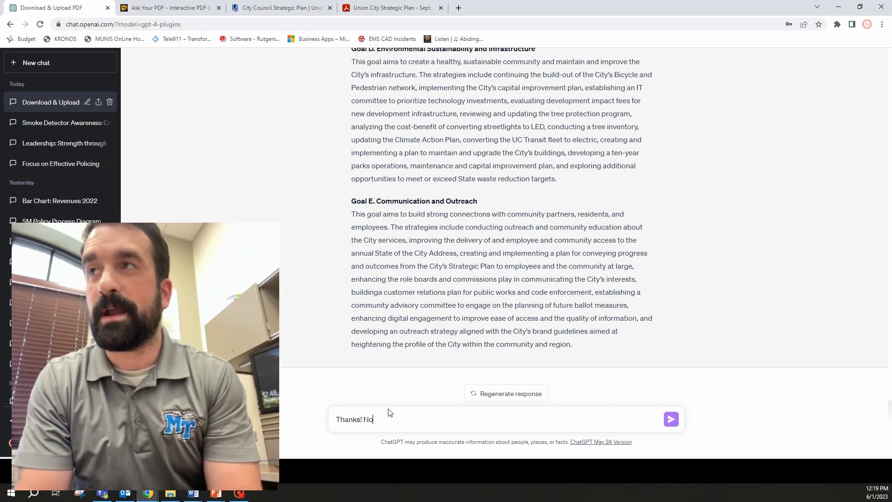
{"action": "type", "text": "w i want"}
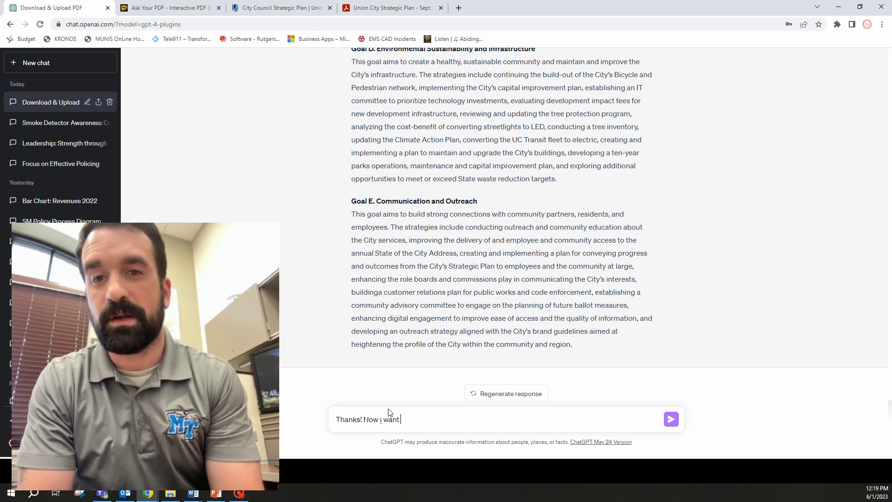
{"action": "type", "text": " you to cr"}
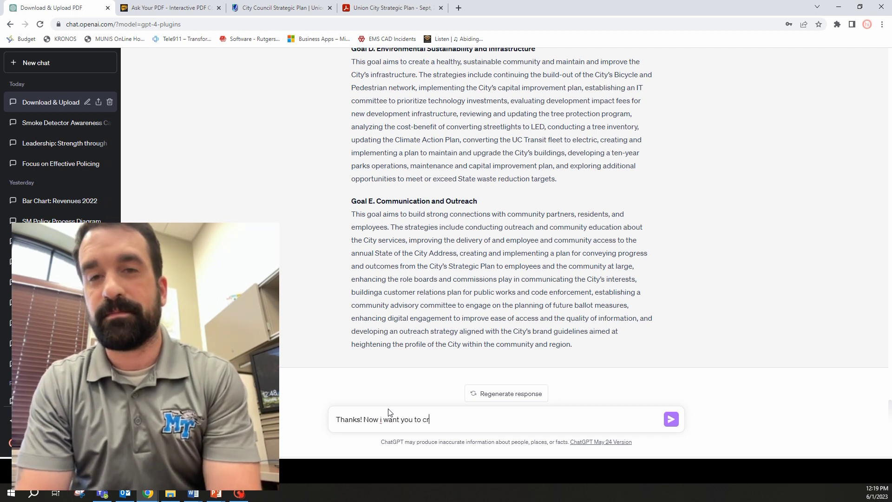
{"action": "type", "text": "eate"}
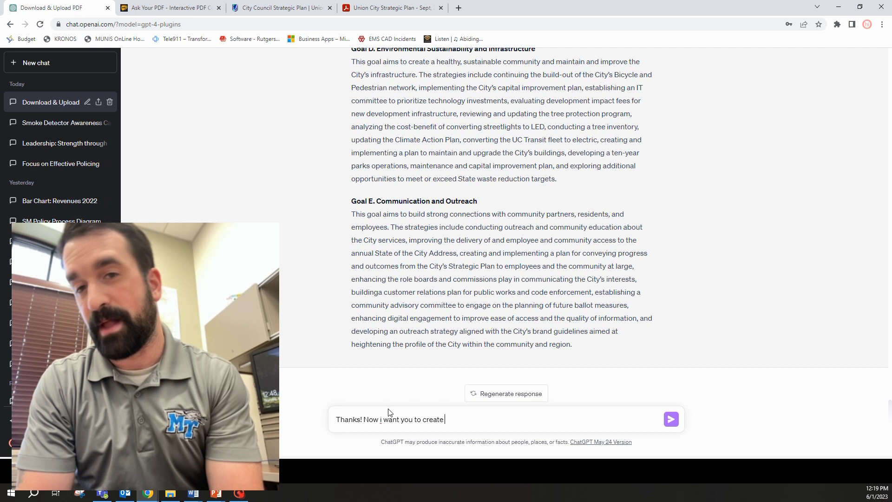
{"action": "key", "text": "BackSpace"}
{"action": "key", "text": "BackSpace"}
{"action": "key", "text": "BackSpace"}
{"action": "key", "text": "BackSpace"}
{"action": "key", "text": "BackSpace"}
{"action": "key", "text": "BackSpace"}
{"action": "type", "text": "expand"}
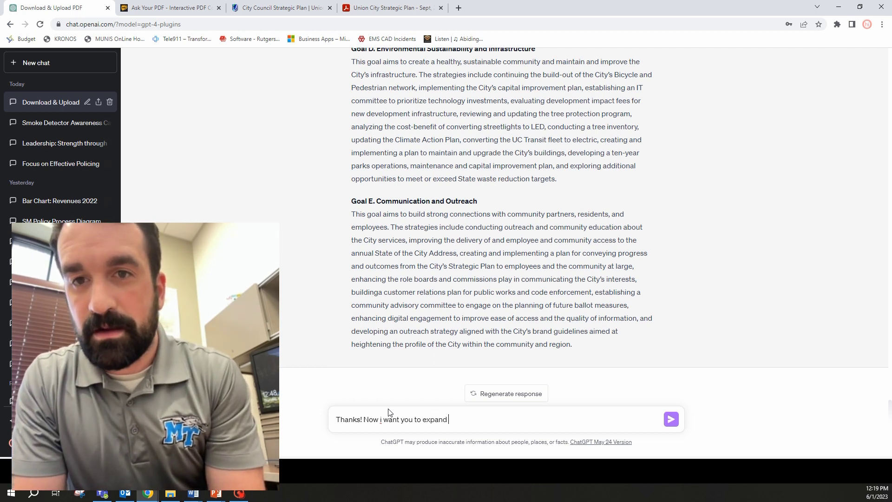
{"action": "type", "text": " and create ne"}
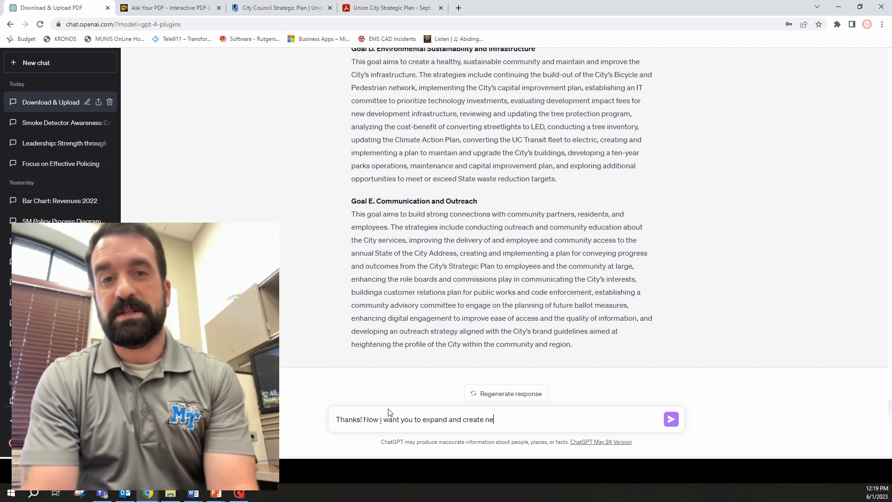
{"action": "type", "text": "w goals fo"}
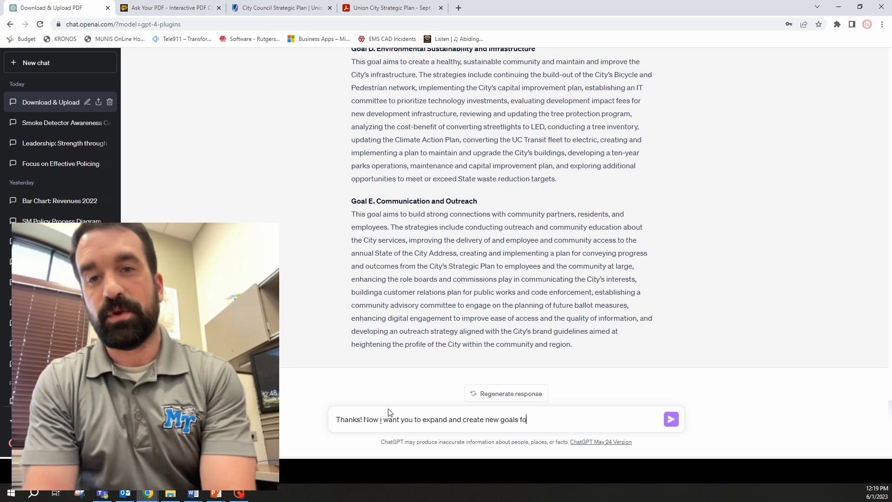
{"action": "type", "text": "r us"}
{"action": "key", "text": "BackSpace"}
{"action": "key", "text": "BackSpace"}
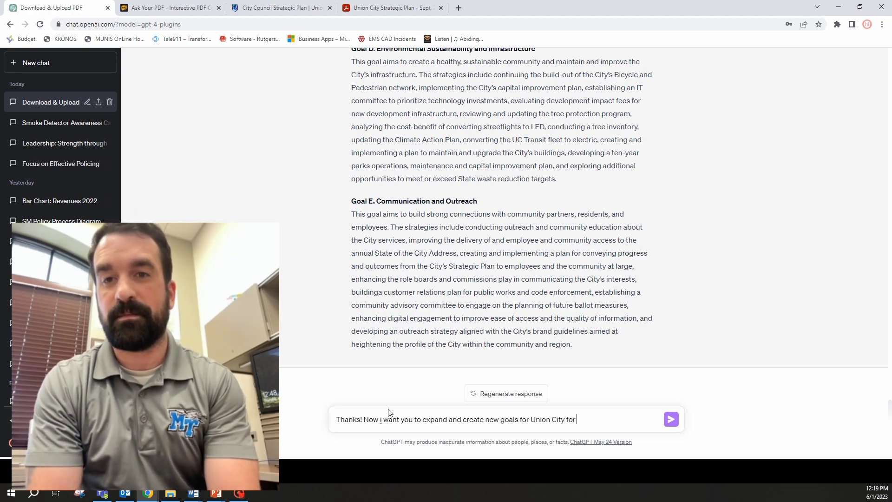
{"action": "scroll", "coordinate": [523, 290], "scroll_direction": "up", "scroll_amount": 15}
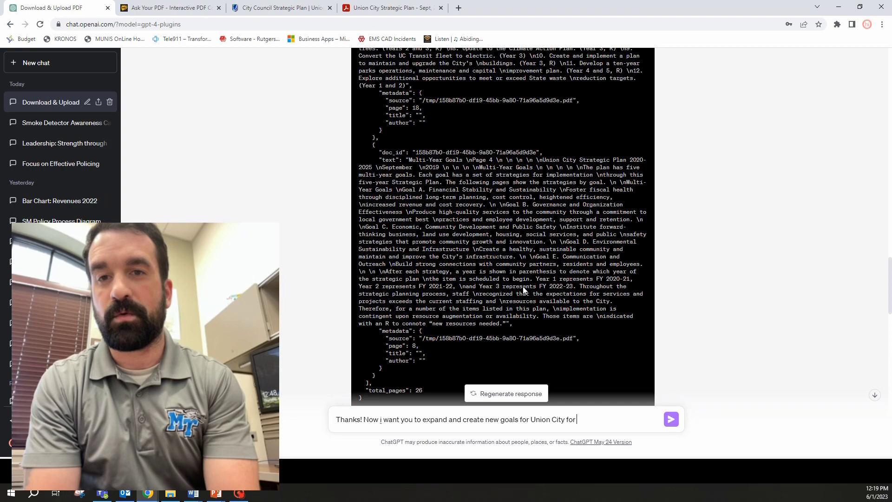
{"action": "scroll", "coordinate": [523, 290], "scroll_direction": "up", "scroll_amount": 15}
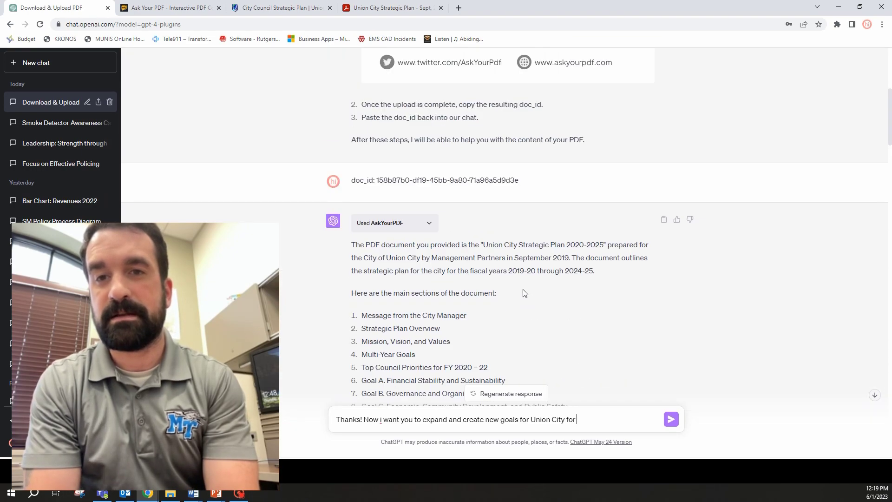
{"action": "left_click_drag", "start_coordinate": [564, 270], "coordinate": [607, 275]}
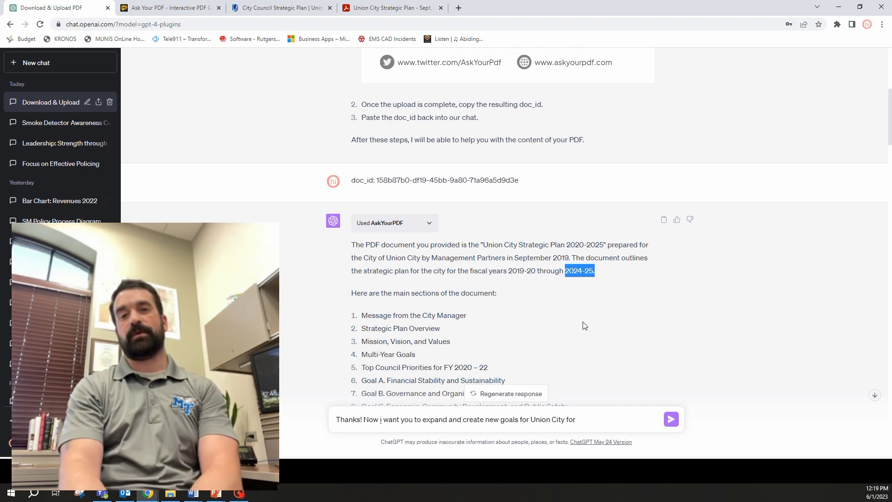
{"action": "left_click", "coordinate": [595, 420]}
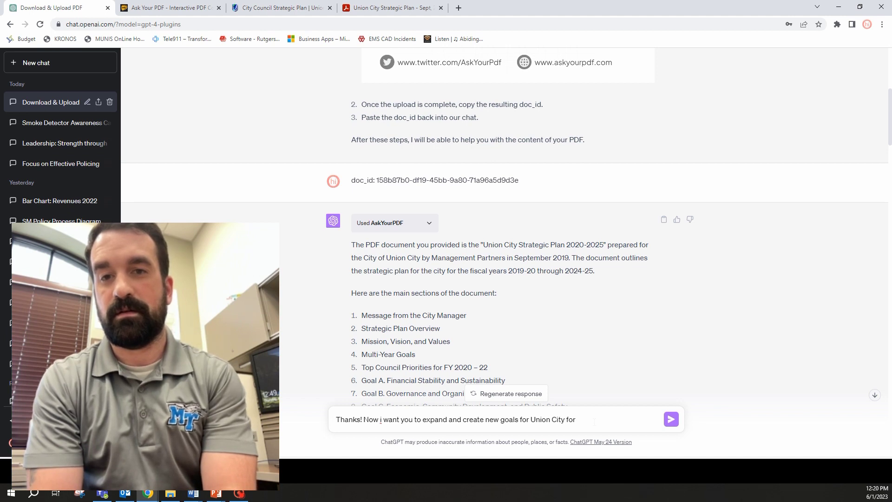
{"action": "type", "text": "25"}
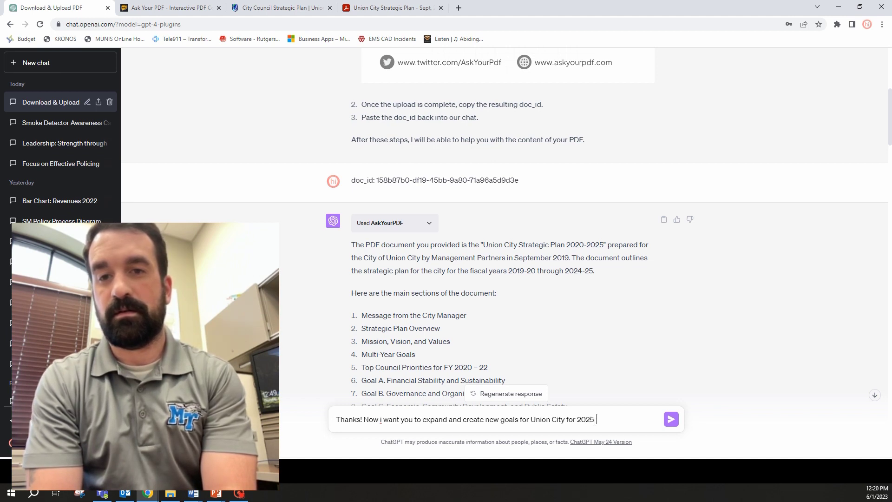
{"action": "type", "text": "-2030"}
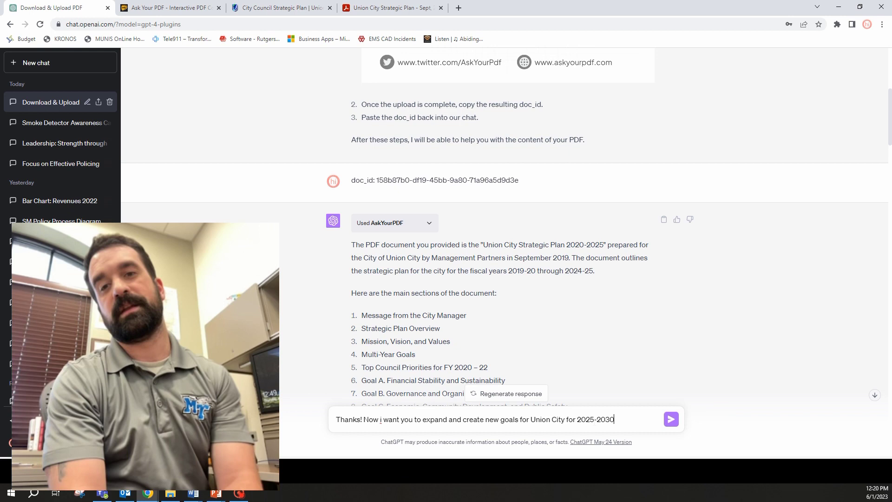
{"action": "scroll", "coordinate": [603, 333], "scroll_direction": "down", "scroll_amount": 2}
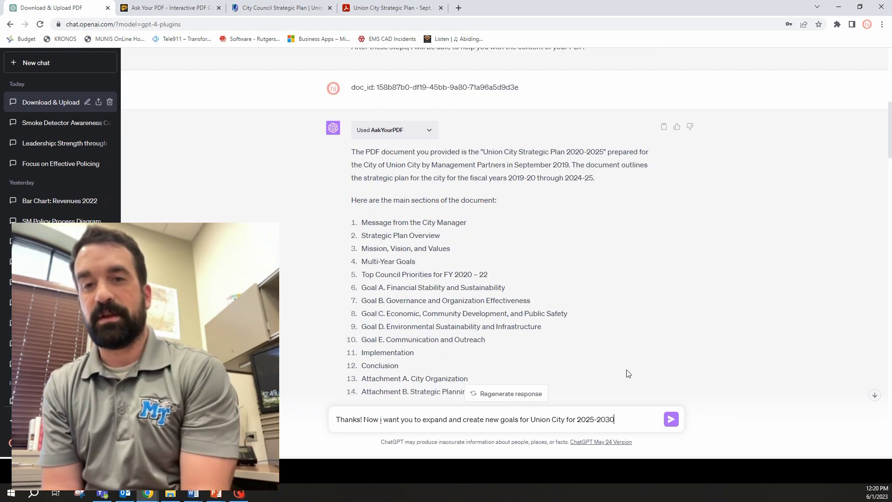
{"action": "left_click", "coordinate": [674, 425]}
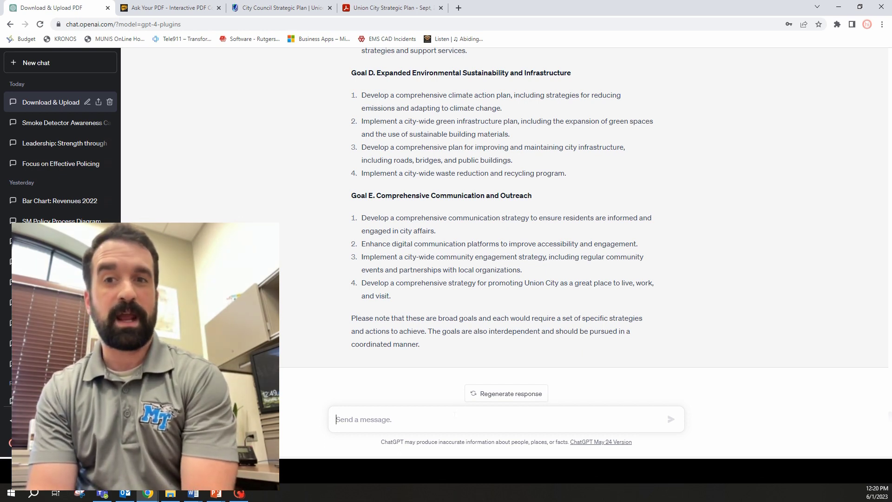
Step: Send 'outline a strategy to acheive those goals' and review the strategies for Goals A–E
{"action": "type", "text": "out"}
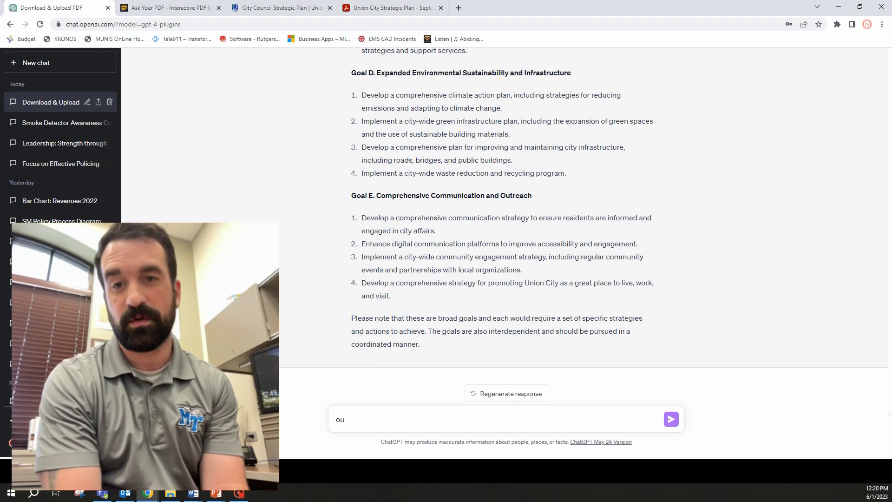
{"action": "key", "text": "BackSpace"}
{"action": "key", "text": "BackSpace"}
{"action": "type", "text": "out"}
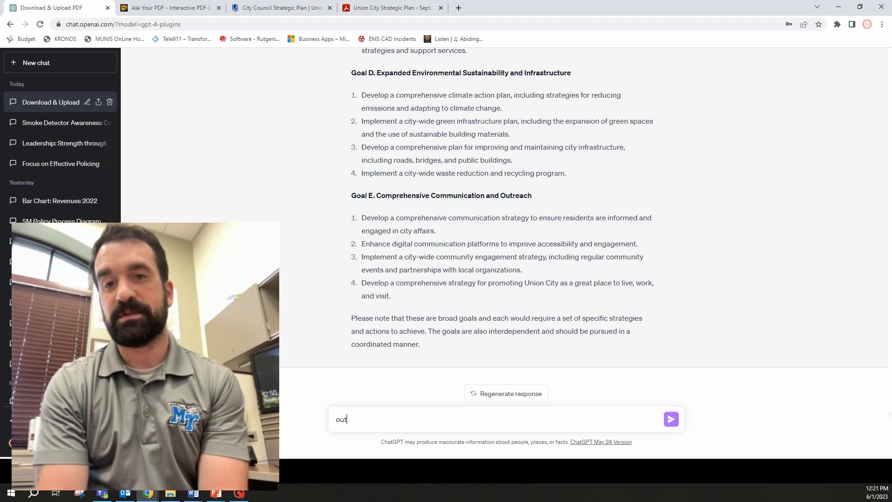
{"action": "type", "text": "line a strateg"}
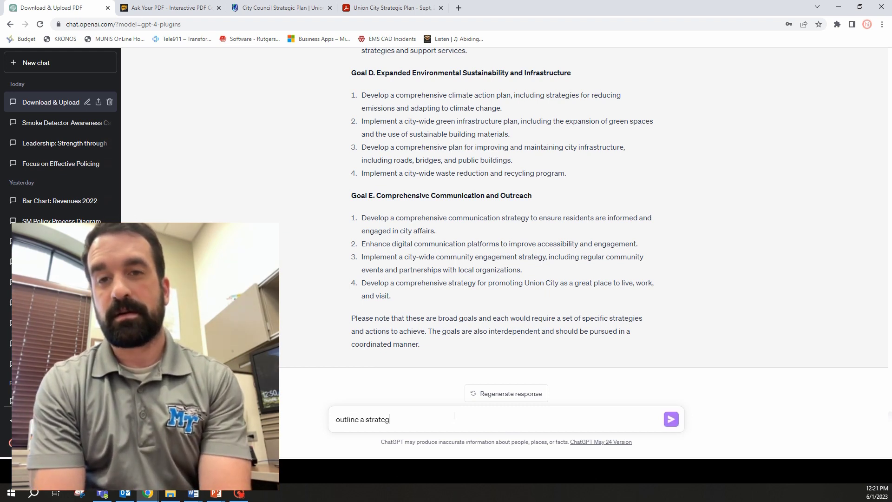
{"action": "type", "text": "y to achei"}
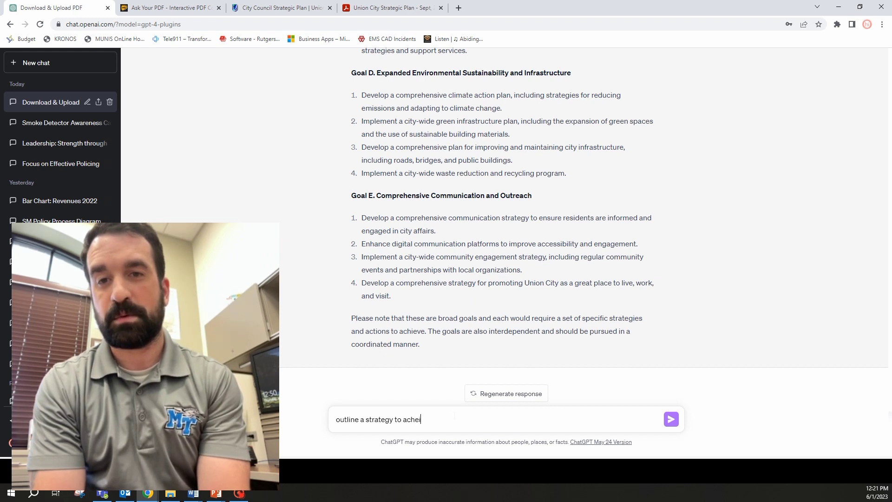
{"action": "type", "text": "ve those "}
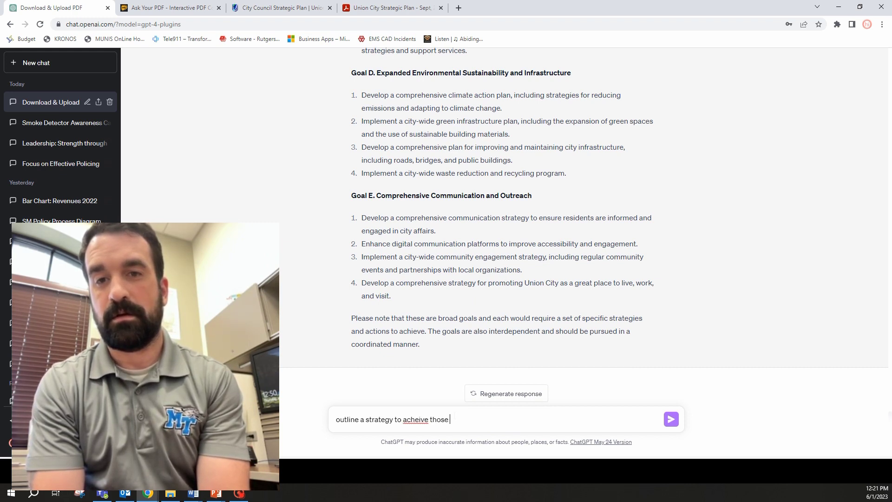
{"action": "type", "text": "goal"}
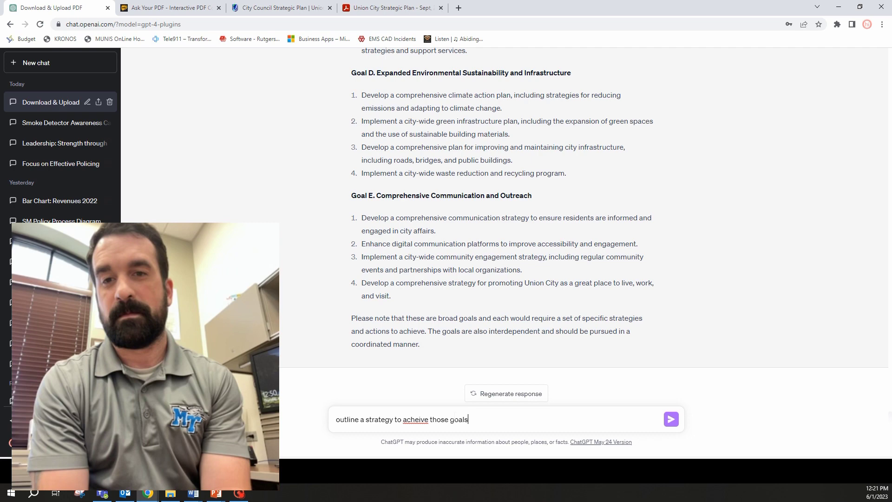
{"action": "type", "text": "s"}
{"action": "key", "text": "Return"}
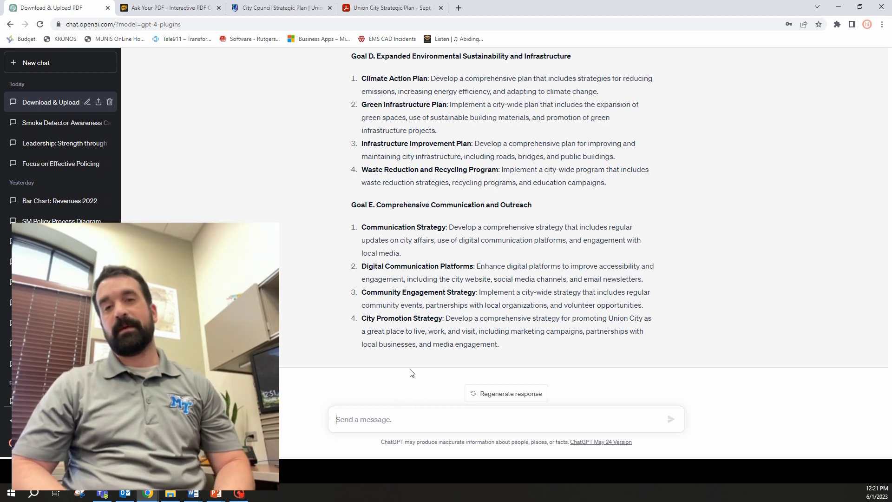
{"action": "scroll", "coordinate": [502, 223], "scroll_direction": "up", "scroll_amount": 5}
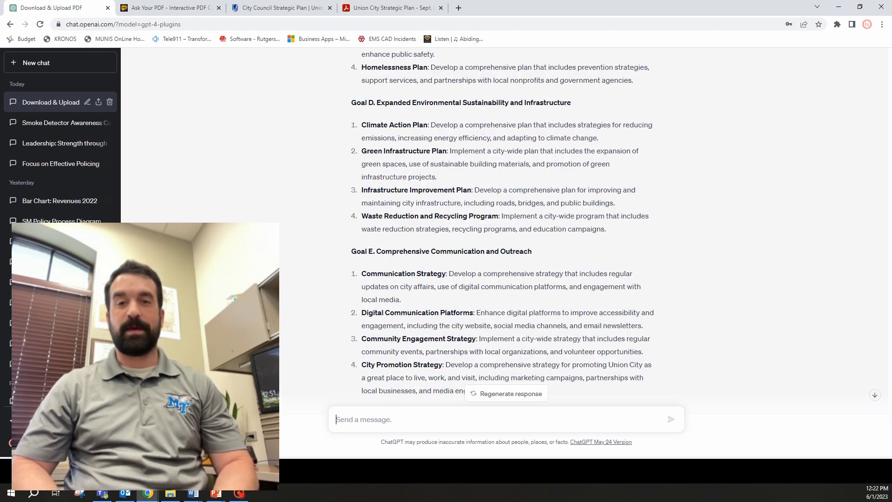
{"action": "scroll", "coordinate": [502, 223], "scroll_direction": "up", "scroll_amount": 7}
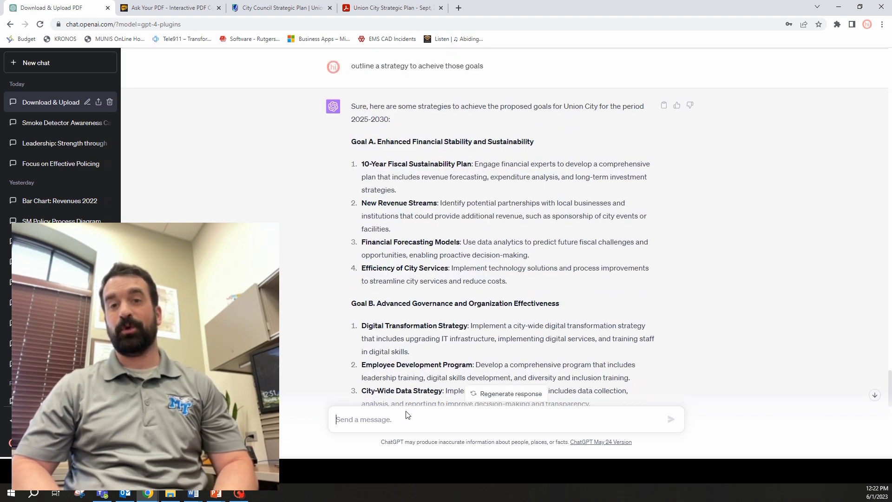
Step: Ask for VBA code creating a presentation on the Union City 2025–2030 goals
{"action": "type", "text": "now i"}
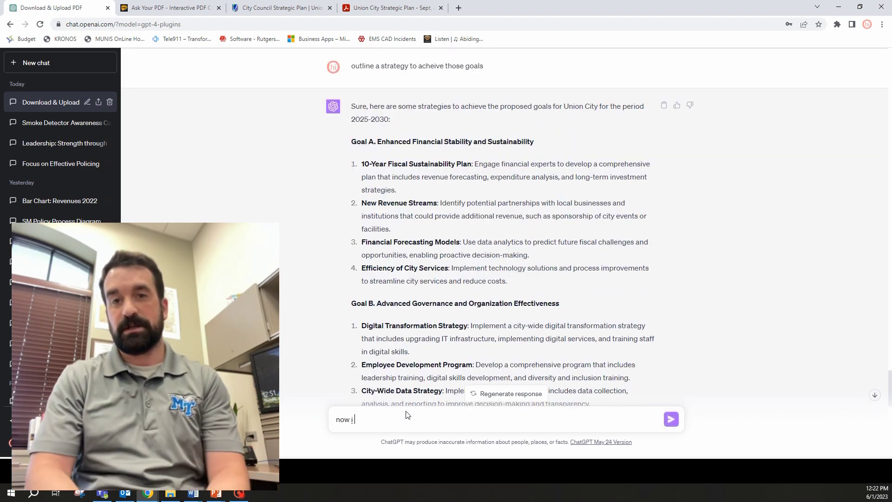
{"action": "type", "text": " want you to"}
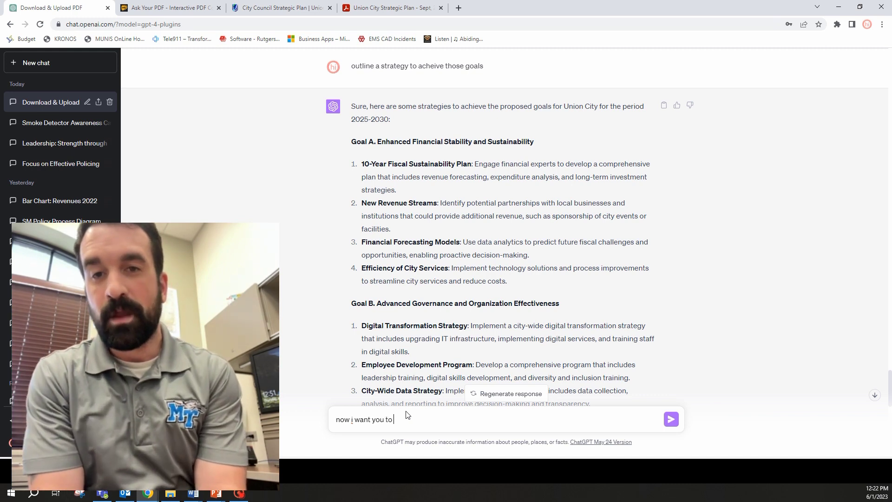
{"action": "type", "text": " write the vb"}
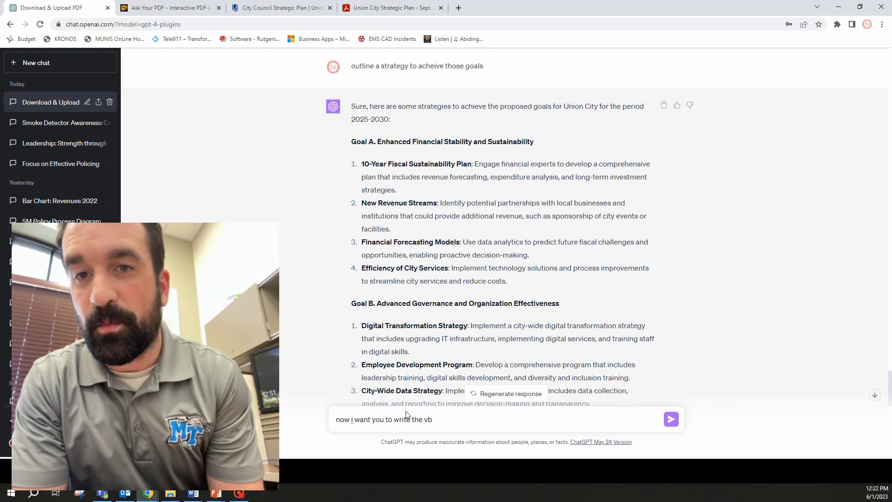
{"action": "type", "text": "a code"}
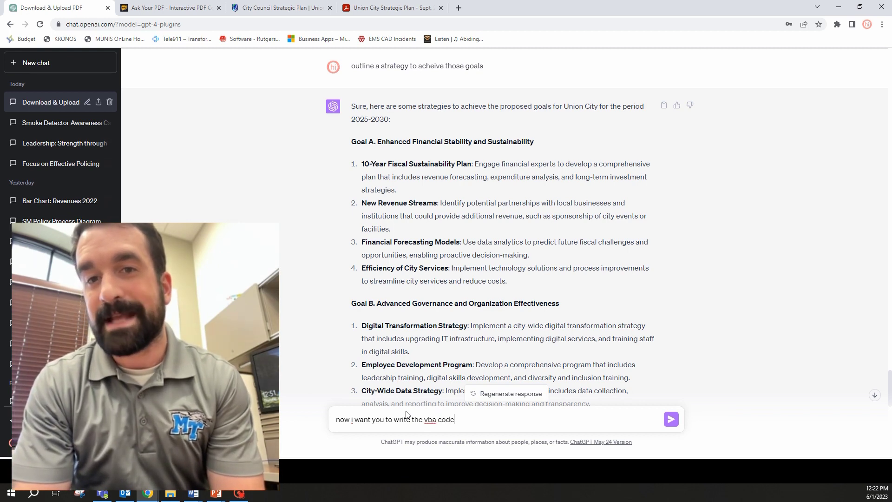
{"action": "type", "text": " to create"}
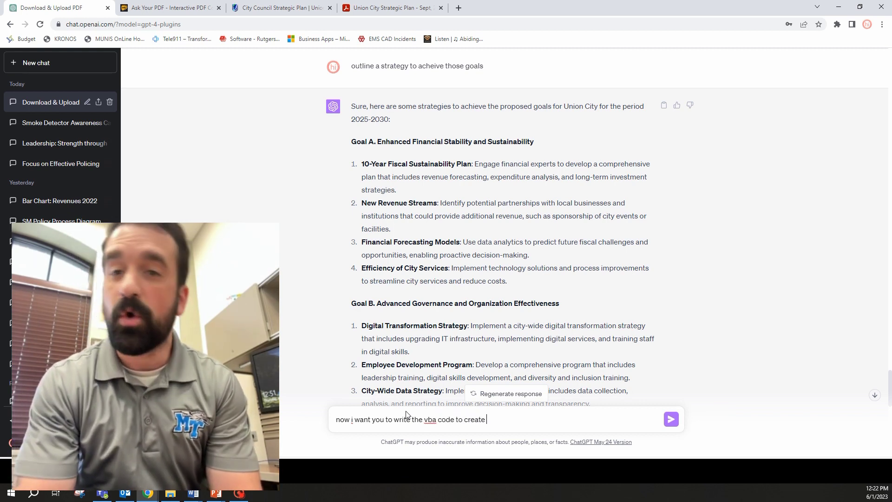
{"action": "type", "text": " presentation that"}
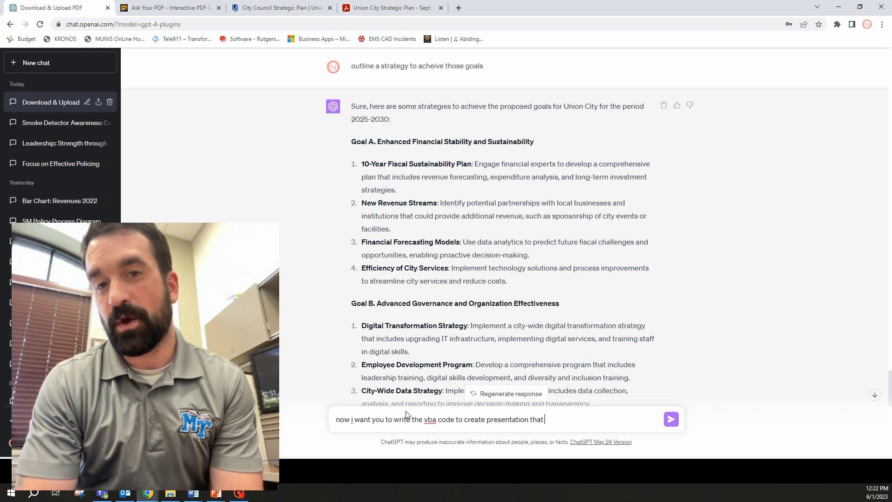
{"action": "key", "text": "BackSpace"}
{"action": "key", "text": "BackSpace"}
{"action": "key", "text": "BackSpace"}
{"action": "key", "text": "BackSpace"}
{"action": "key", "text": "BackSpace"}
{"action": "type", "text": "on "}
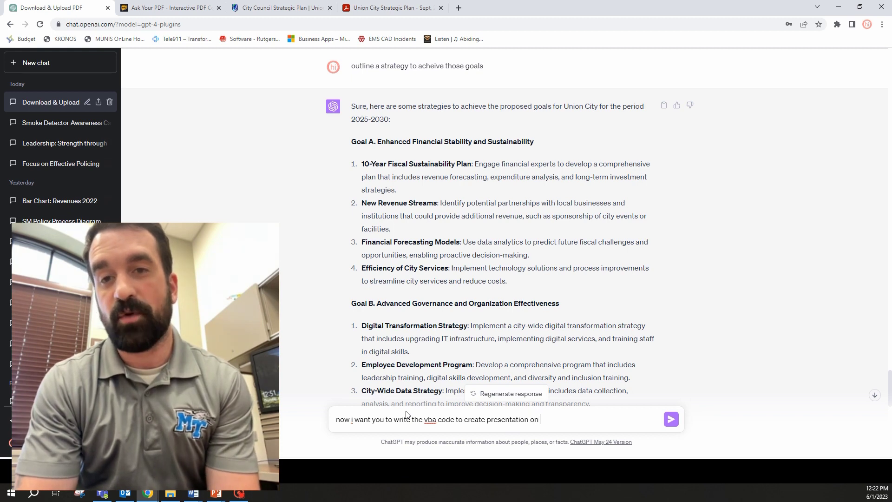
{"action": "type", "text": "the goals for 2025-2030 for the"}
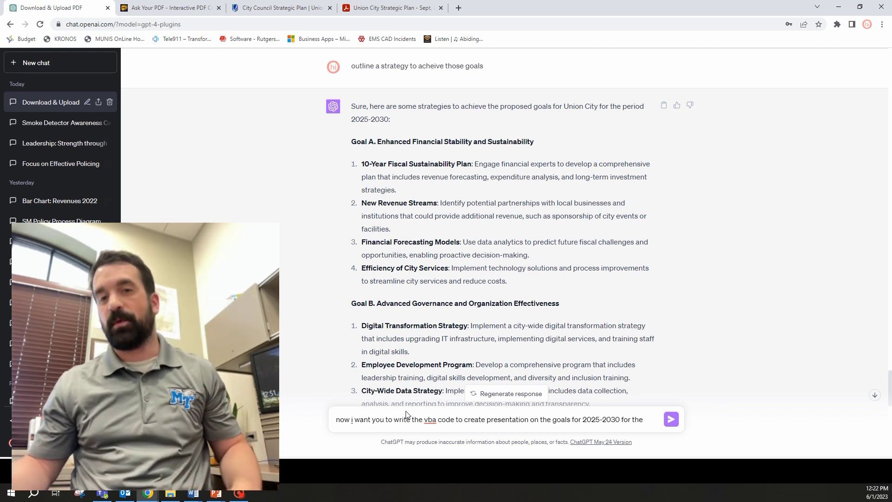
{"action": "key", "text": "BackSpace"}
{"action": "key", "text": "BackSpace"}
{"action": "key", "text": "BackSpace"}
{"action": "key", "text": "BackSpace"}
{"action": "type", "text": "Unio"}
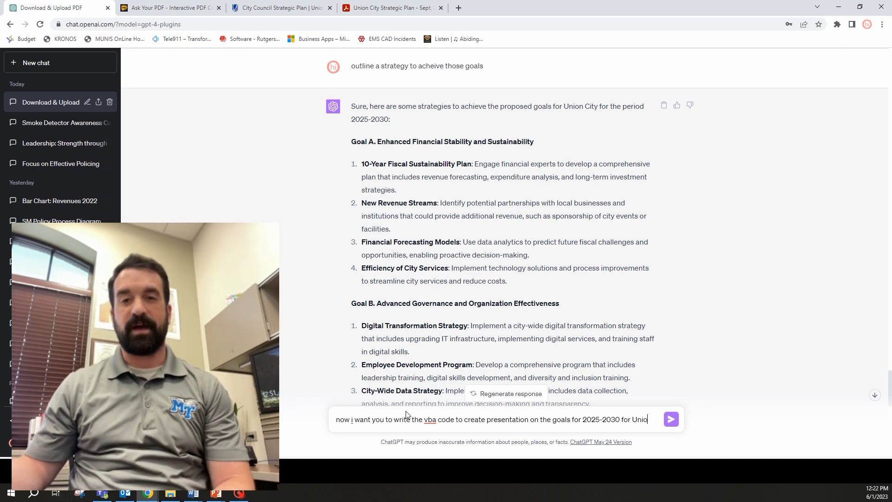
{"action": "type", "text": "n City"}
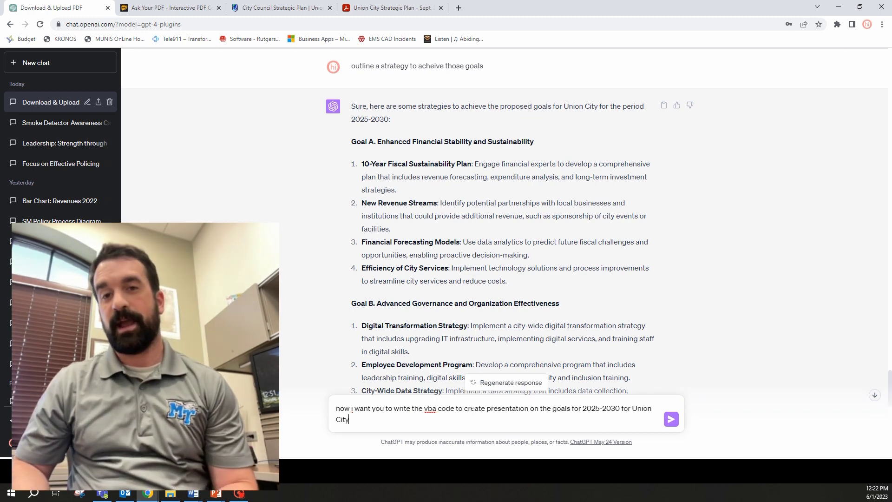
{"action": "left_click", "coordinate": [669, 418]}
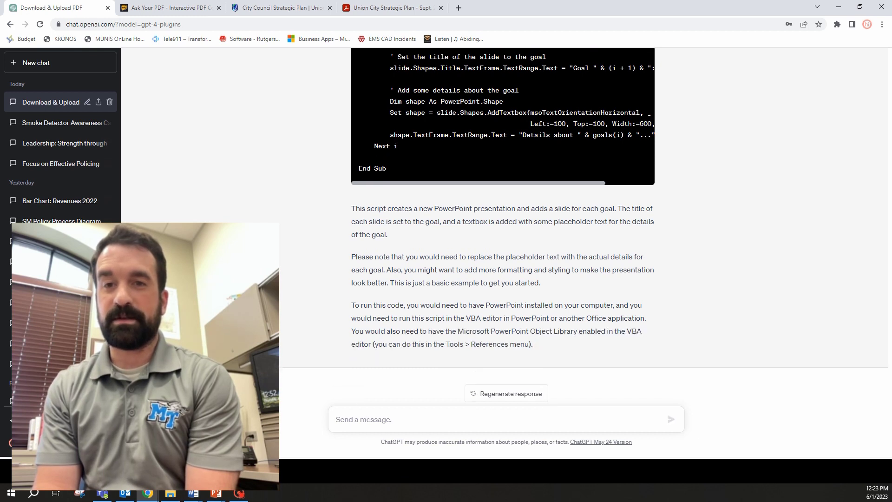
Step: Ask ChatGPT to fill each goal slide's textbox with the detailed goal text from its earlier replies
{"action": "type", "text": "i w"}
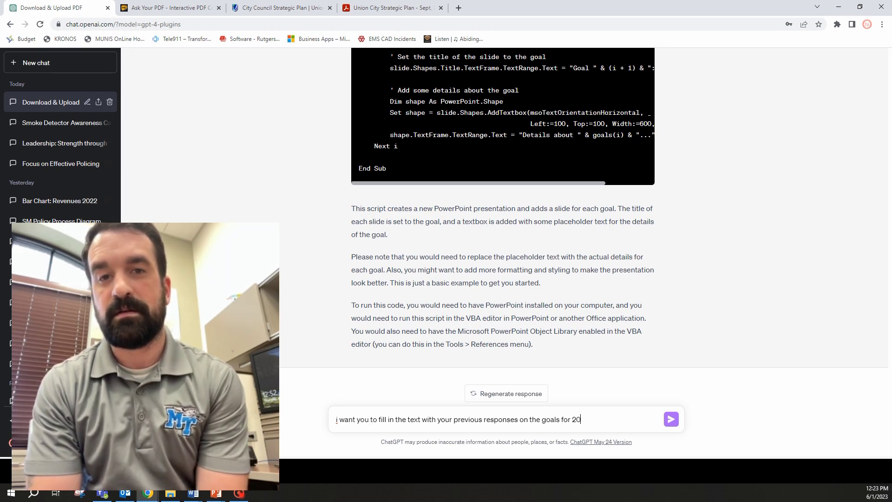
{"action": "key", "text": "Return"}
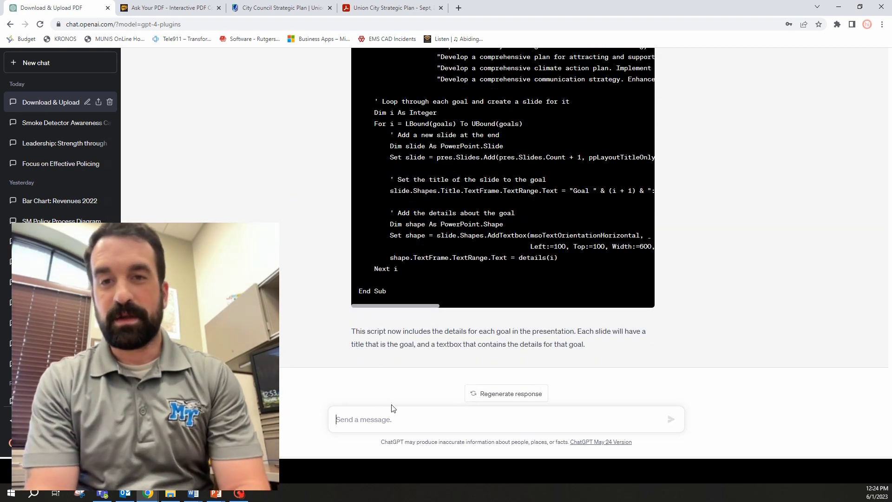
Step: Request VBA that adds the 2019–2024 Goals A–E at the start of the presentation
{"action": "type", "text": "can"}
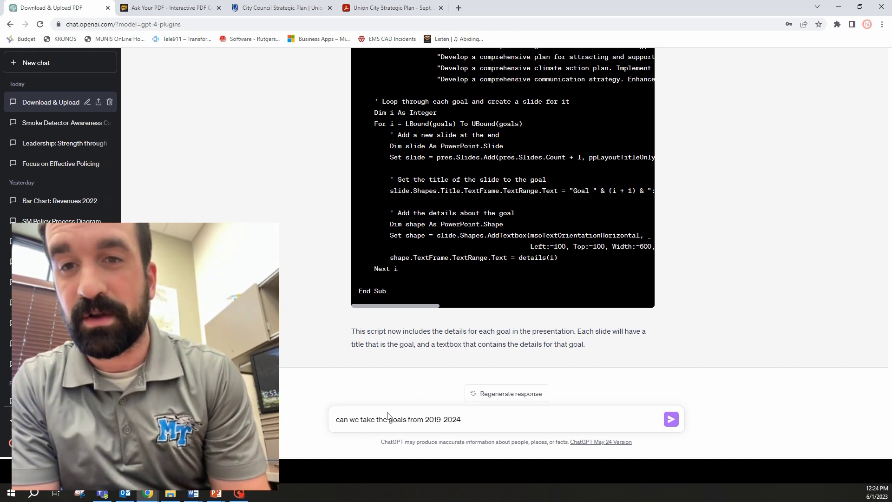
{"action": "type", "text": "and add that to the beginning of"}
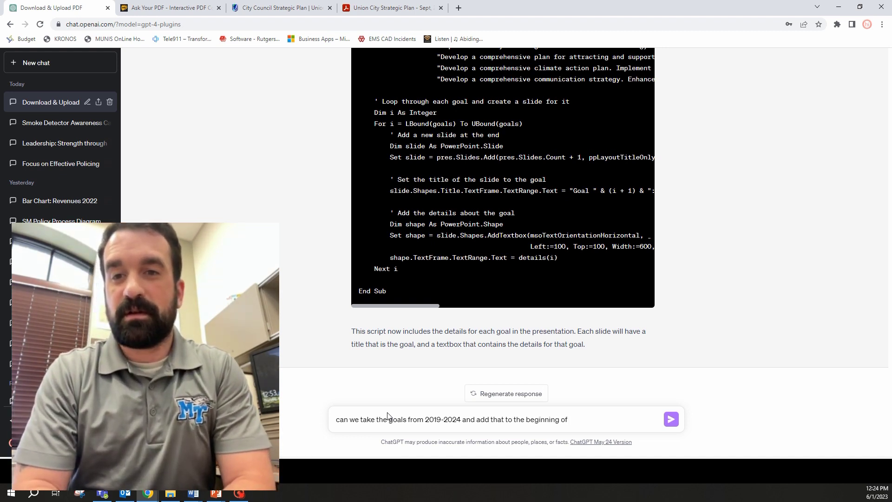
{"action": "key", "text": "Return"}
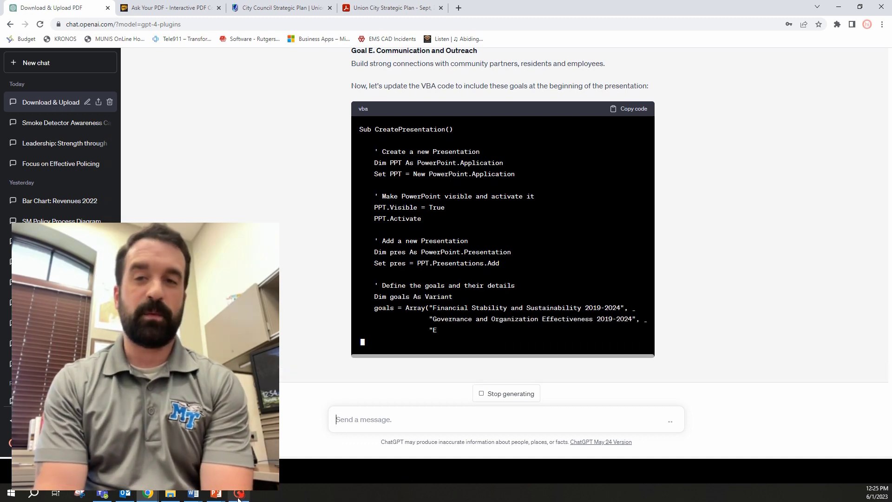
Step: Turn on the Developer tab in PowerPoint's Customize Ribbon options and display its commands
{"action": "left_click", "coordinate": [216, 493]}
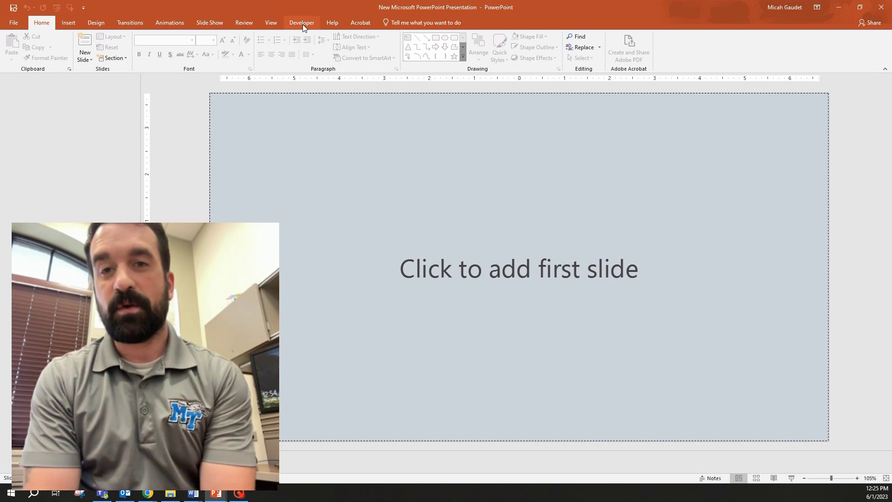
{"action": "left_click", "coordinate": [14, 23]}
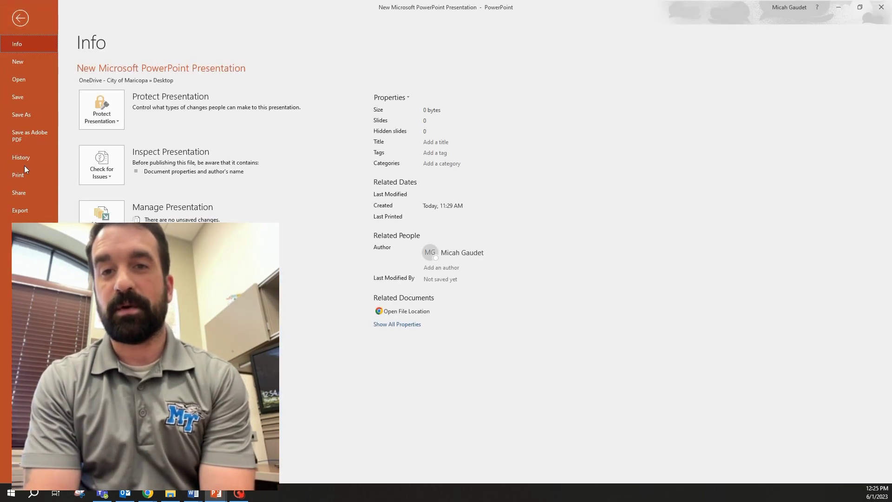
{"action": "left_click", "coordinate": [20, 291]}
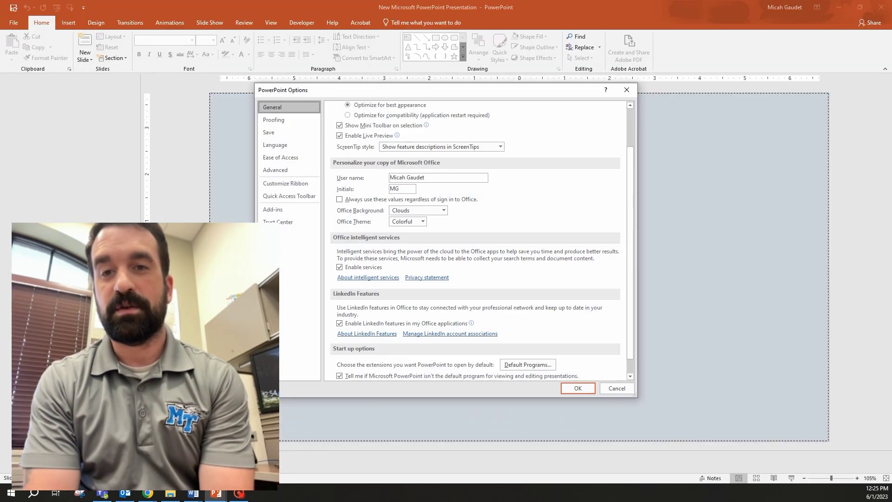
{"action": "left_click", "coordinate": [289, 187]}
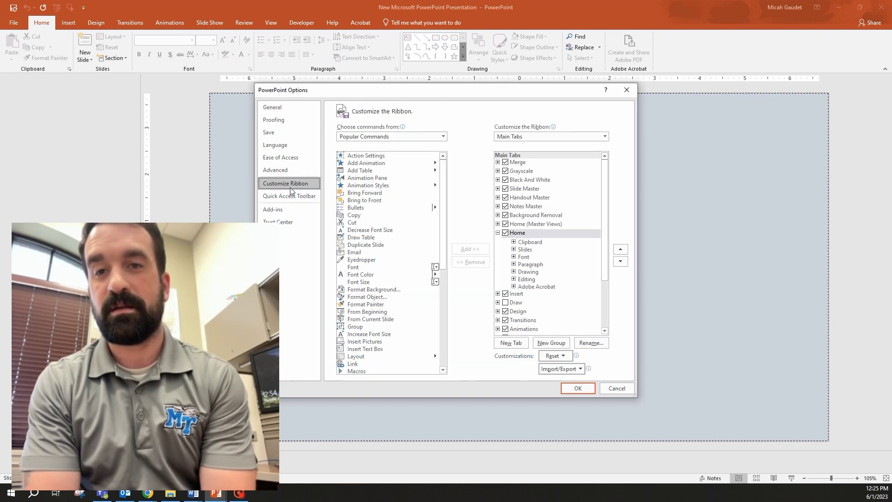
{"action": "scroll", "coordinate": [520, 216], "scroll_direction": "down", "scroll_amount": 3}
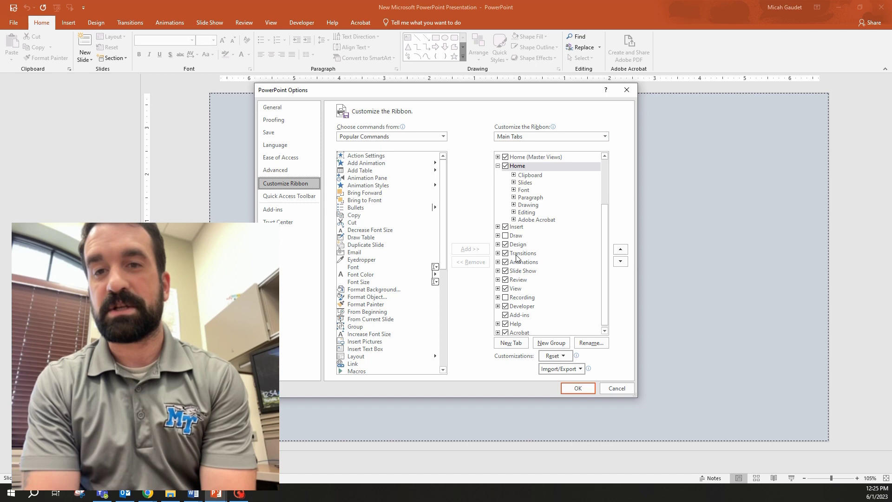
{"action": "scroll", "coordinate": [517, 258], "scroll_direction": "down", "scroll_amount": 1}
{"action": "left_click", "coordinate": [506, 304]}
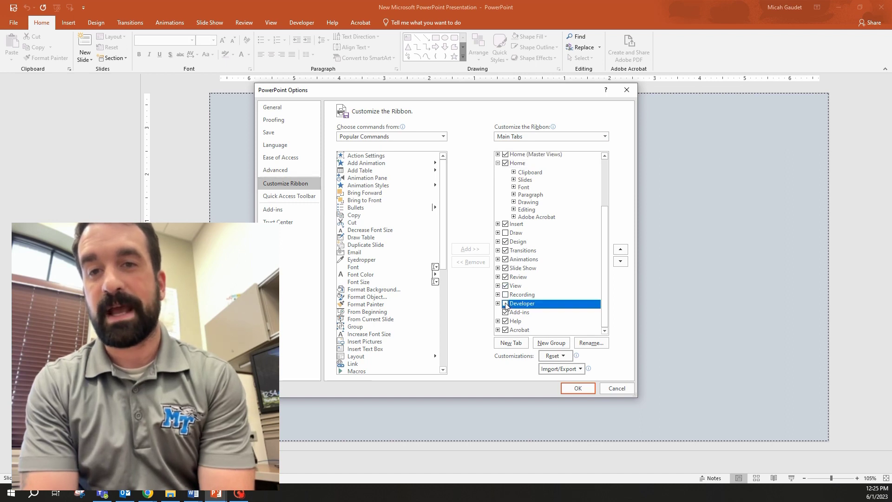
{"action": "left_click", "coordinate": [585, 387]}
{"action": "left_click", "coordinate": [305, 24]}
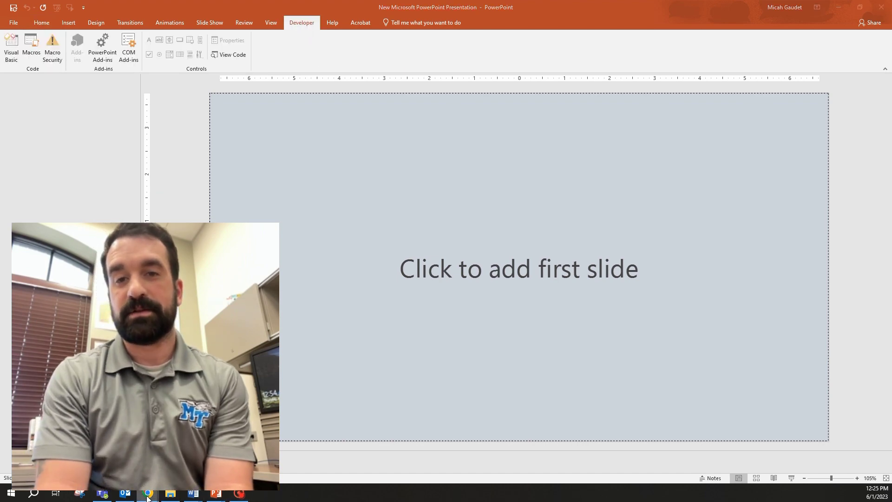
Step: Return to ChatGPT to review the finished VBA script covering the 2019-2024 and 2025-2030 goals
{"action": "key", "text": "alt+Tab"}
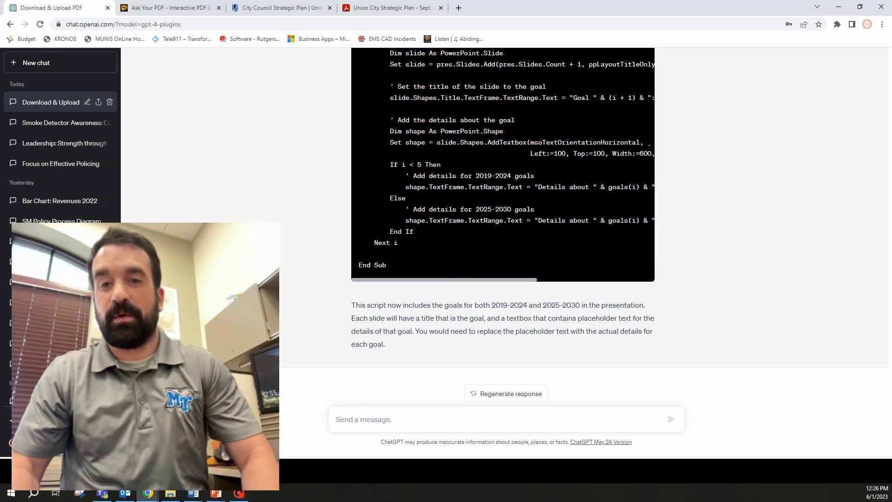
Step: Send ChatGPT the prompt 'replace the placeholder text with the actual details for each goal.'
{"action": "left_click_drag", "start_coordinate": [477, 331], "coordinate": [483, 343]}
{"action": "key", "text": "ctrl+c"}
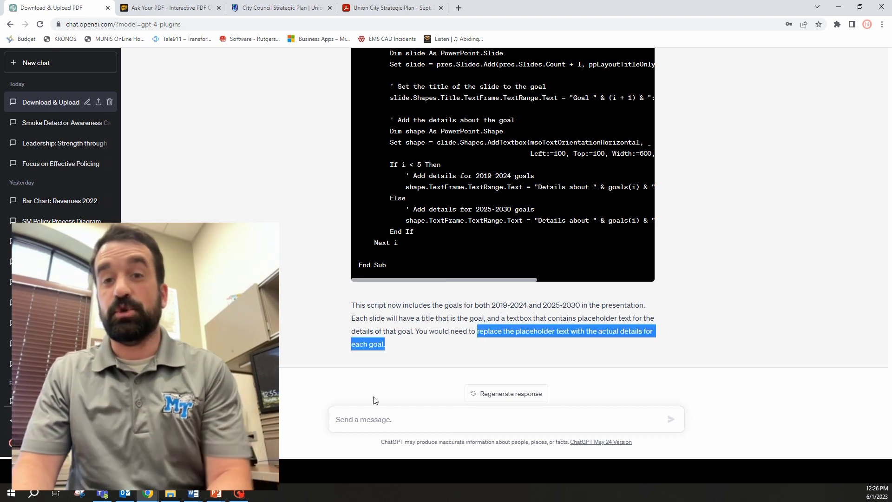
{"action": "left_click", "coordinate": [390, 429]}
{"action": "key", "text": "ctrl+v"}
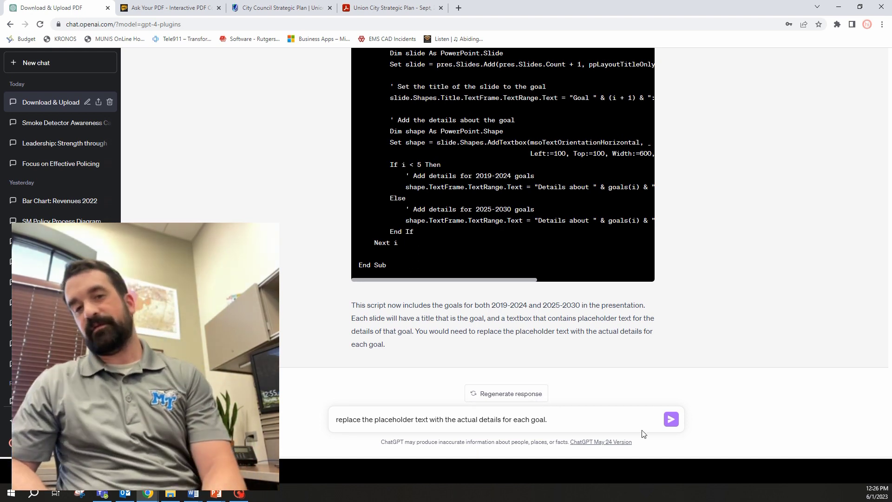
{"action": "left_click", "coordinate": [671, 412]}
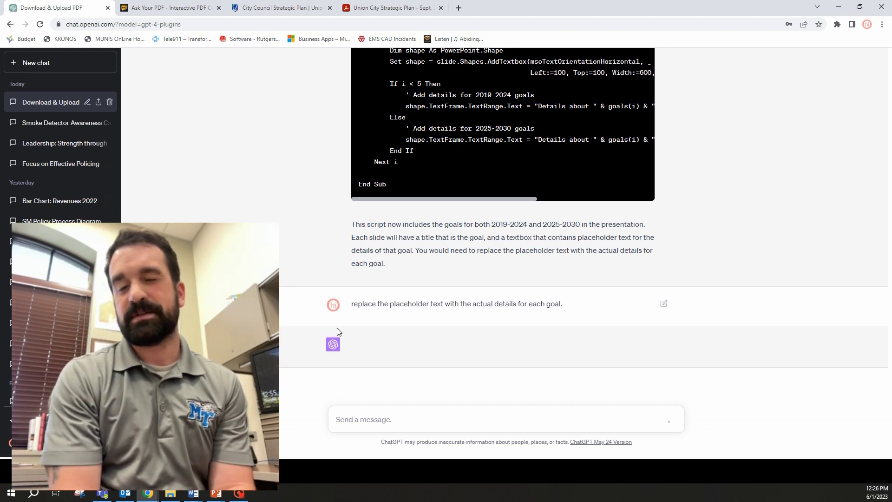
Step: Insert an empty Module1 in the presentation's Visual Basic editor, then return to ChatGPT
{"action": "left_click", "coordinate": [216, 494]}
{"action": "left_click", "coordinate": [216, 495]}
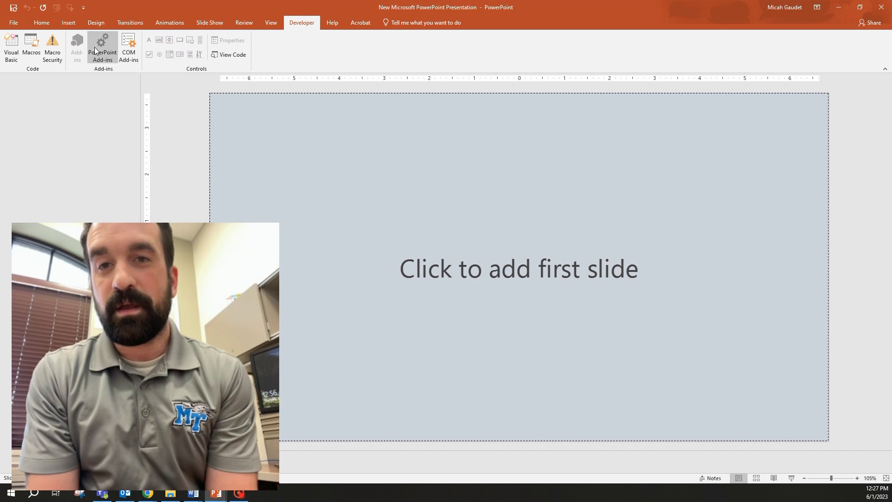
{"action": "left_click", "coordinate": [15, 42]}
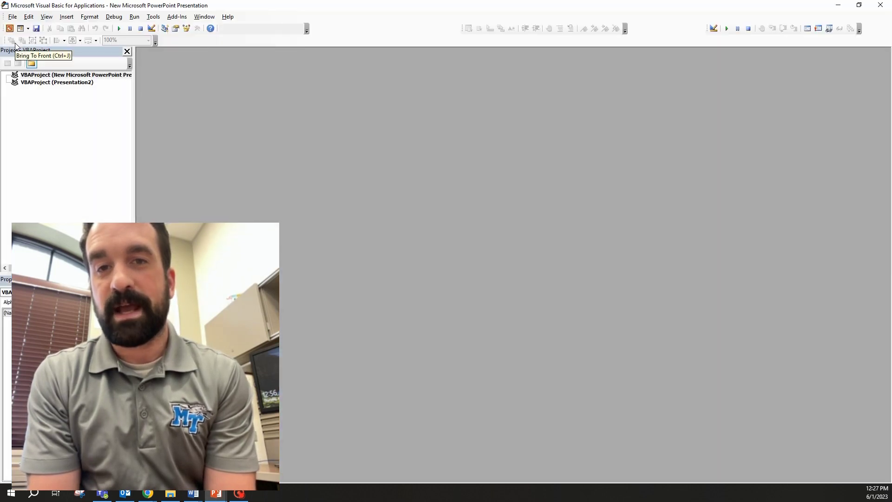
{"action": "left_click", "coordinate": [64, 17]}
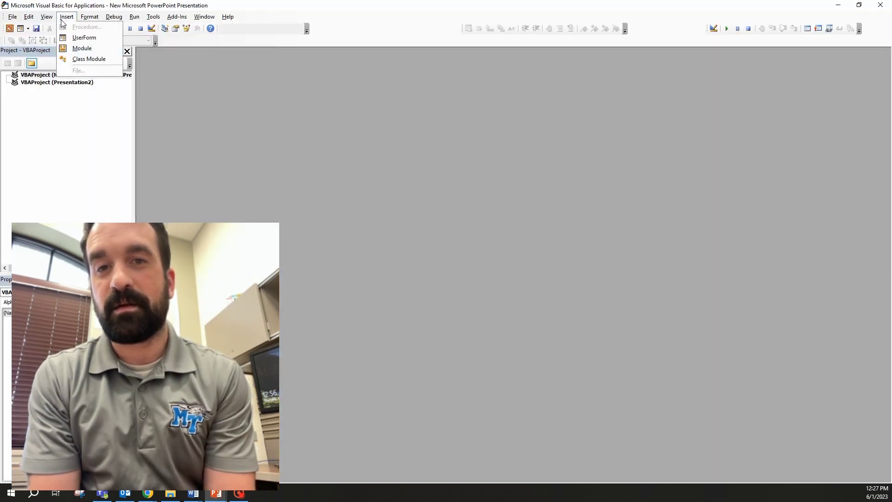
{"action": "left_click", "coordinate": [83, 51]}
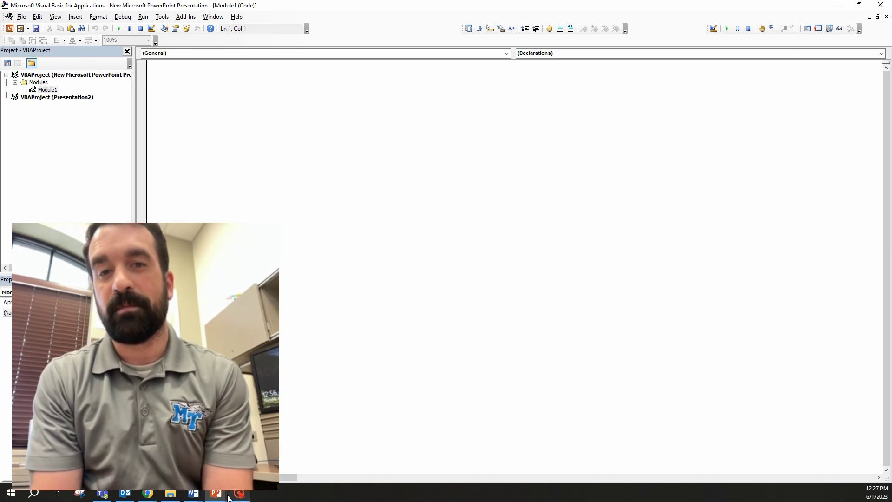
{"action": "left_click", "coordinate": [148, 493]}
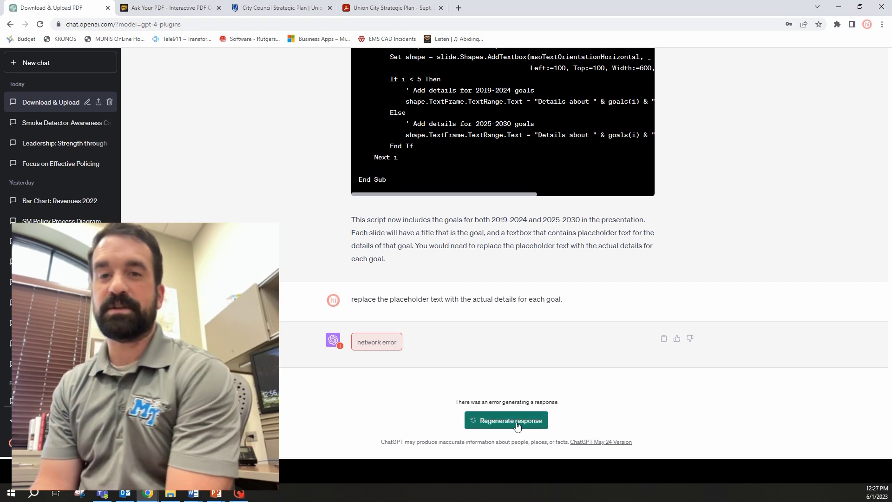
Step: Regenerate the failed reply and review the new VBA code that fills slides with actual goal details
{"action": "left_click", "coordinate": [517, 425]}
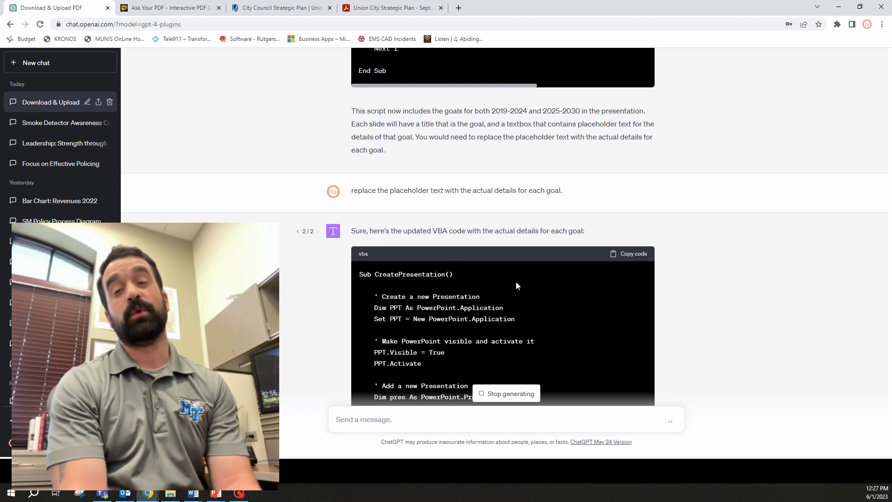
{"action": "scroll", "coordinate": [517, 284], "scroll_direction": "down", "scroll_amount": 3}
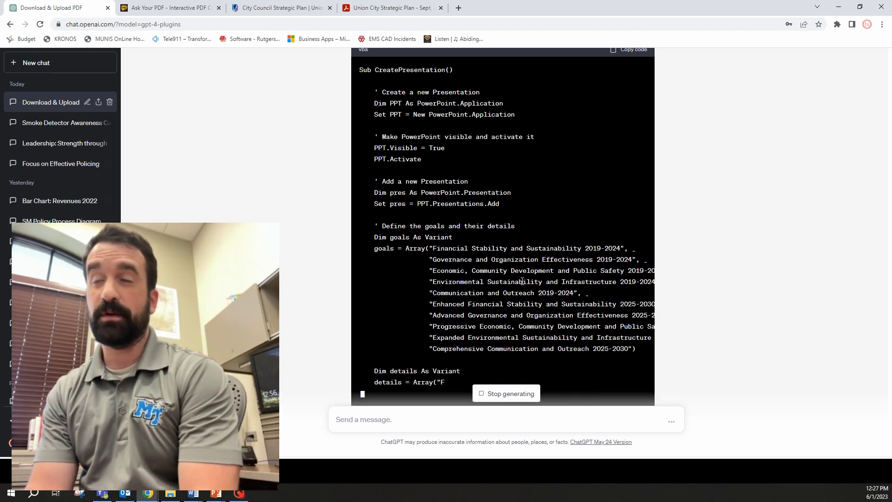
{"action": "scroll", "coordinate": [558, 260], "scroll_direction": "down", "scroll_amount": 2}
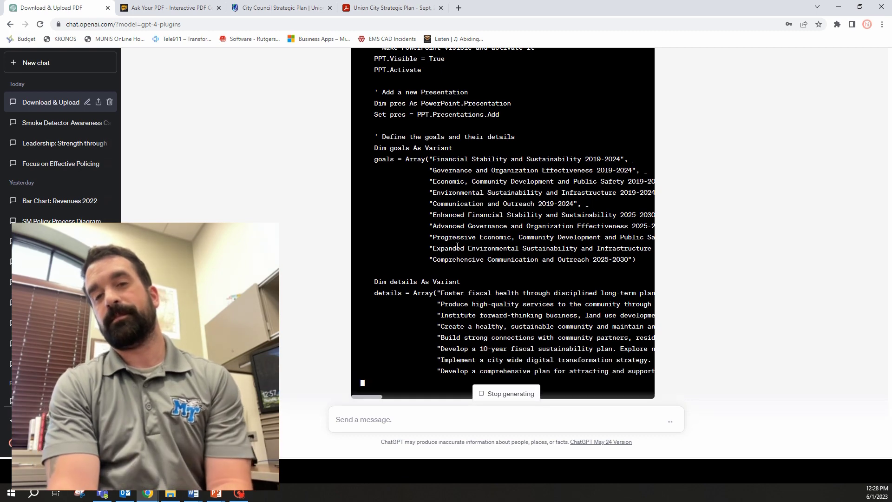
{"action": "scroll", "coordinate": [534, 235], "scroll_direction": "down", "scroll_amount": 1}
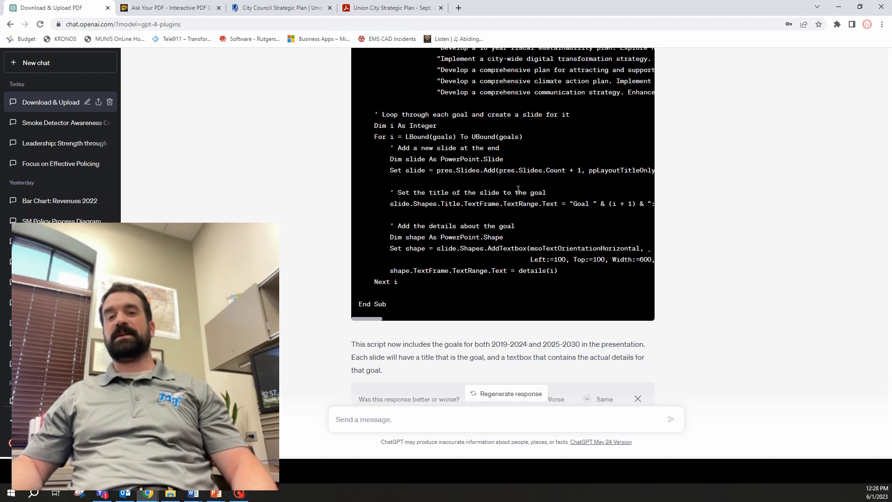
{"action": "scroll", "coordinate": [519, 201], "scroll_direction": "up", "scroll_amount": 15}
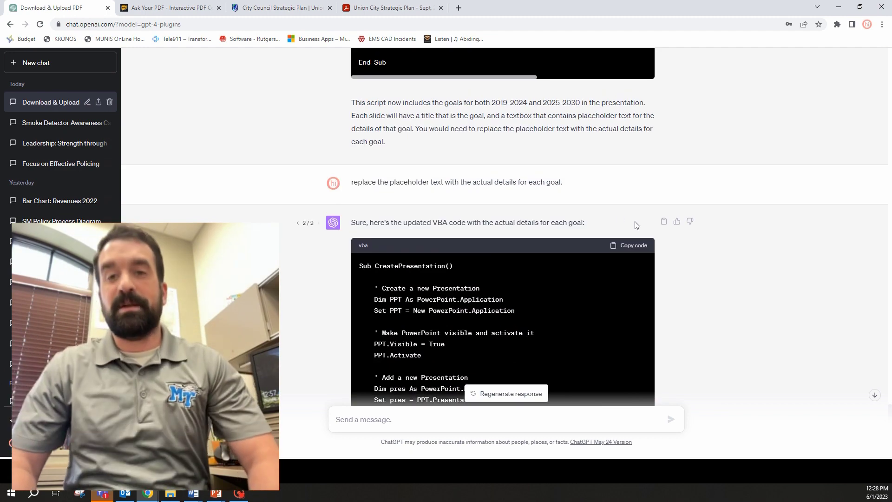
Step: Paste ChatGPT's updated code into Module1 and run it to generate the goal slides
{"action": "left_click", "coordinate": [631, 243]}
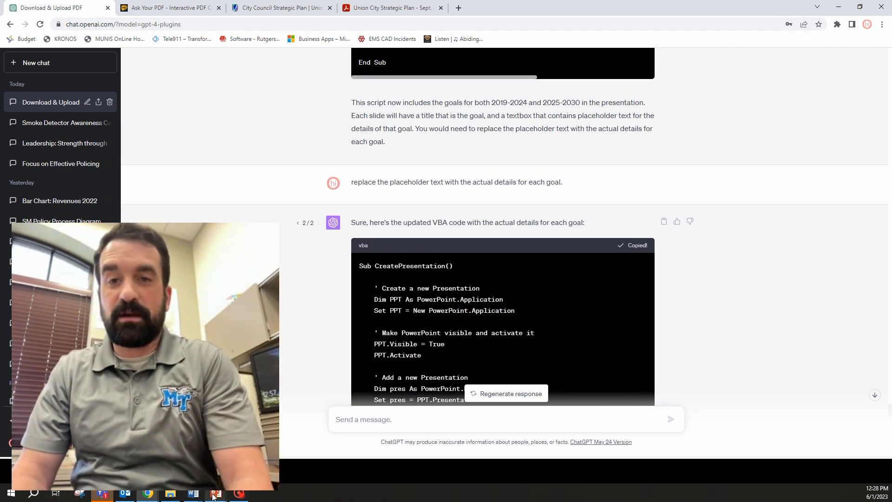
{"action": "mouse_move", "coordinate": [213, 496]}
{"action": "left_click", "coordinate": [307, 458]}
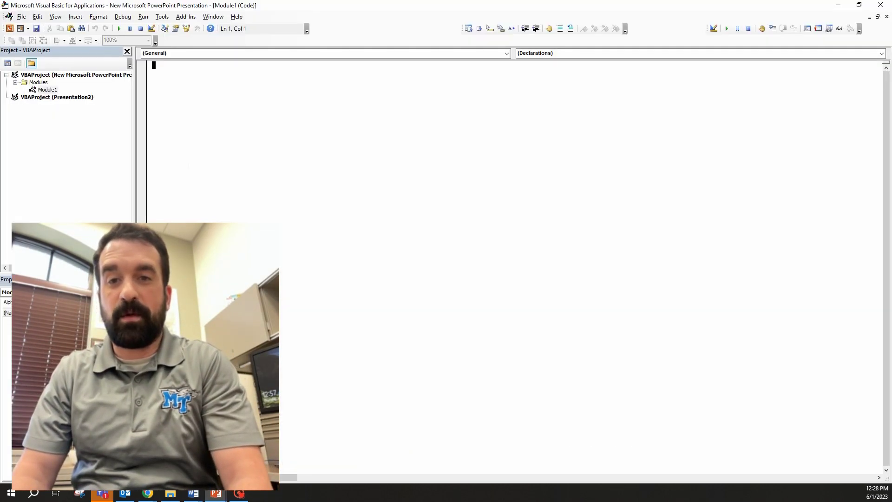
{"action": "right_click", "coordinate": [172, 66]}
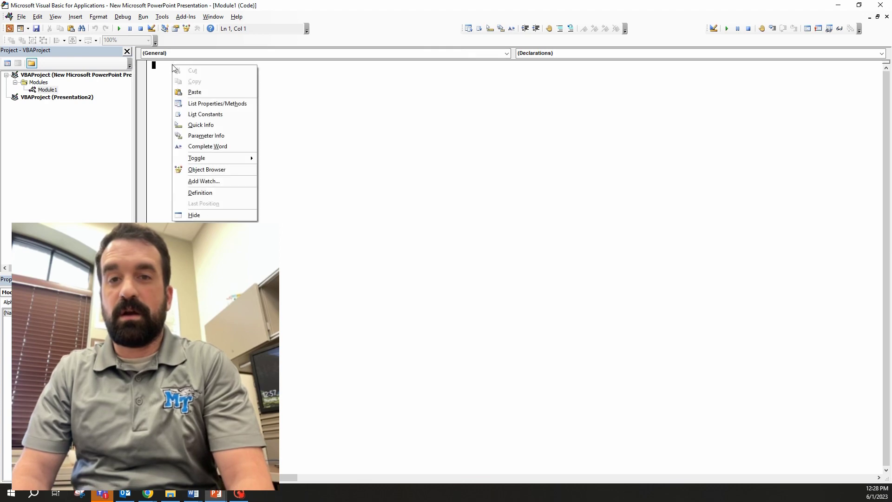
{"action": "left_click", "coordinate": [195, 92]}
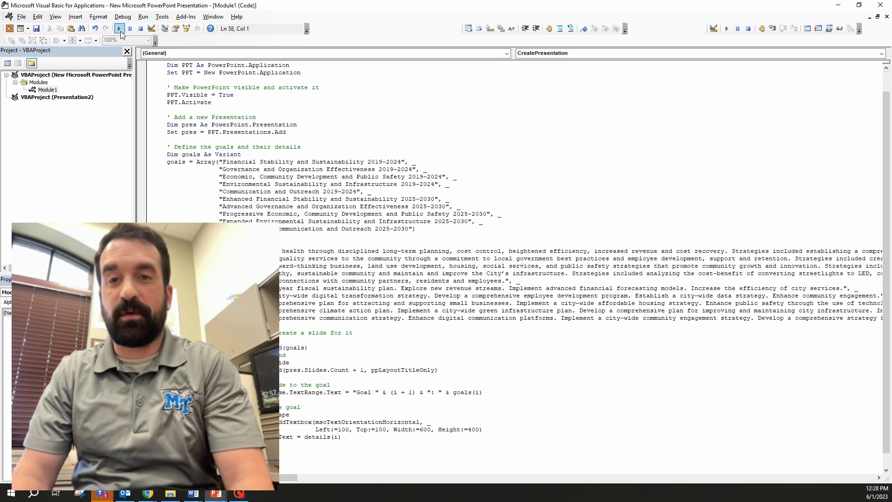
{"action": "left_click", "coordinate": [119, 29]}
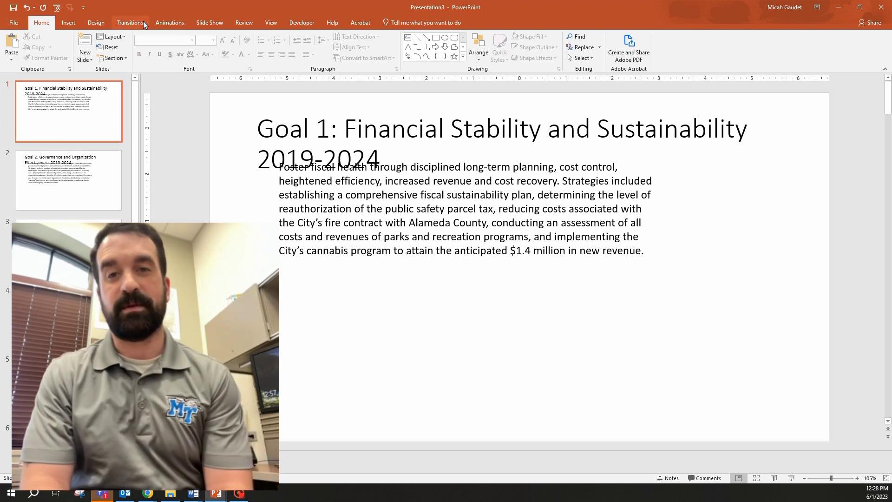
Step: Apply the dark teal Design theme with a red accent to all the goal slides
{"action": "left_click", "coordinate": [73, 26]}
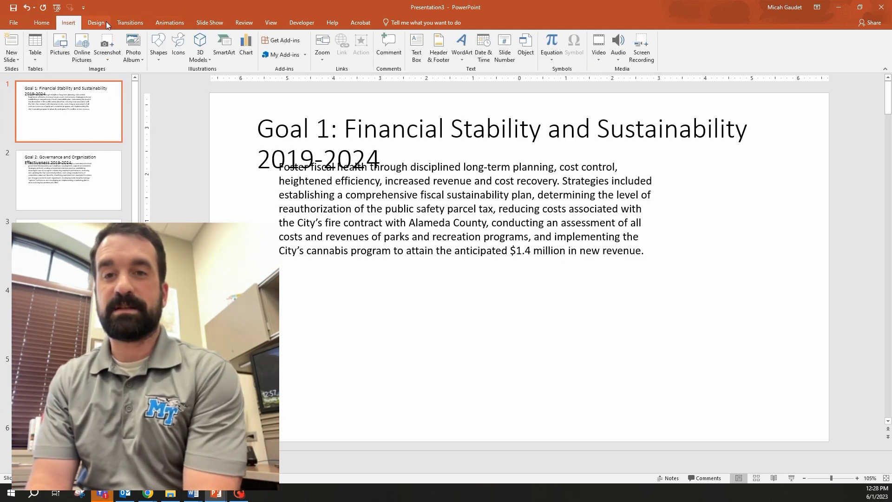
{"action": "left_click", "coordinate": [105, 24]}
{"action": "left_click", "coordinate": [227, 44]}
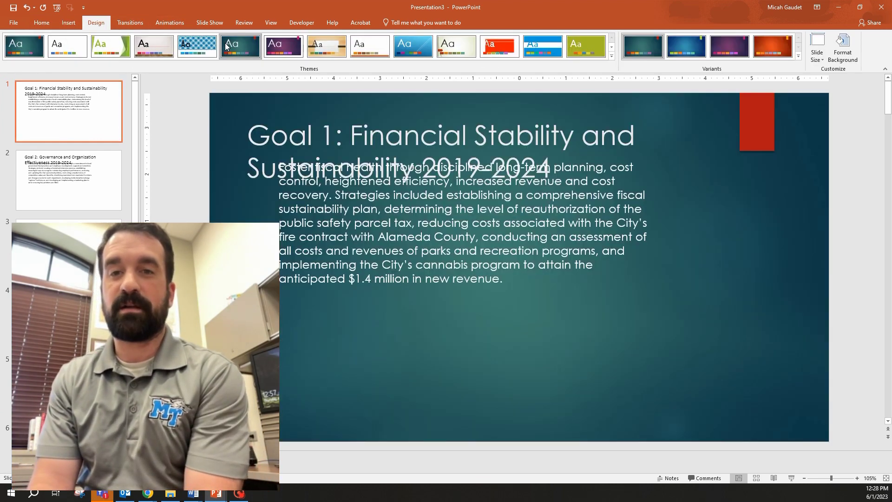
{"action": "left_click", "coordinate": [344, 217]}
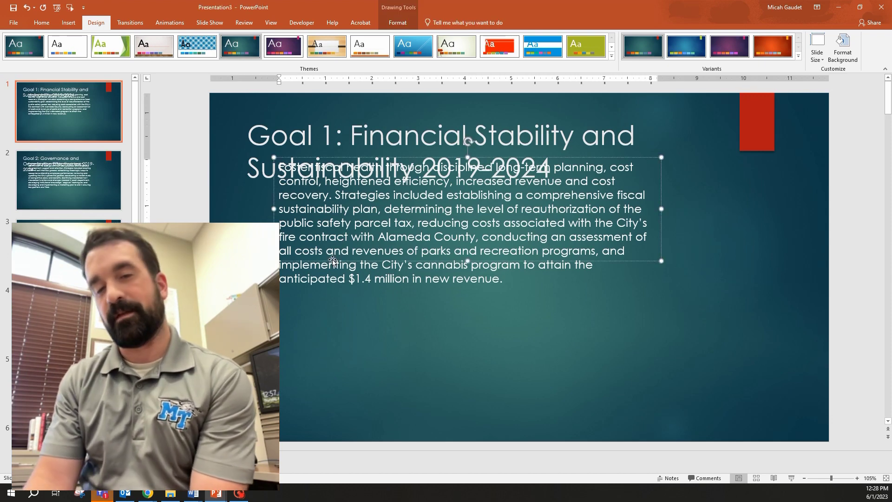